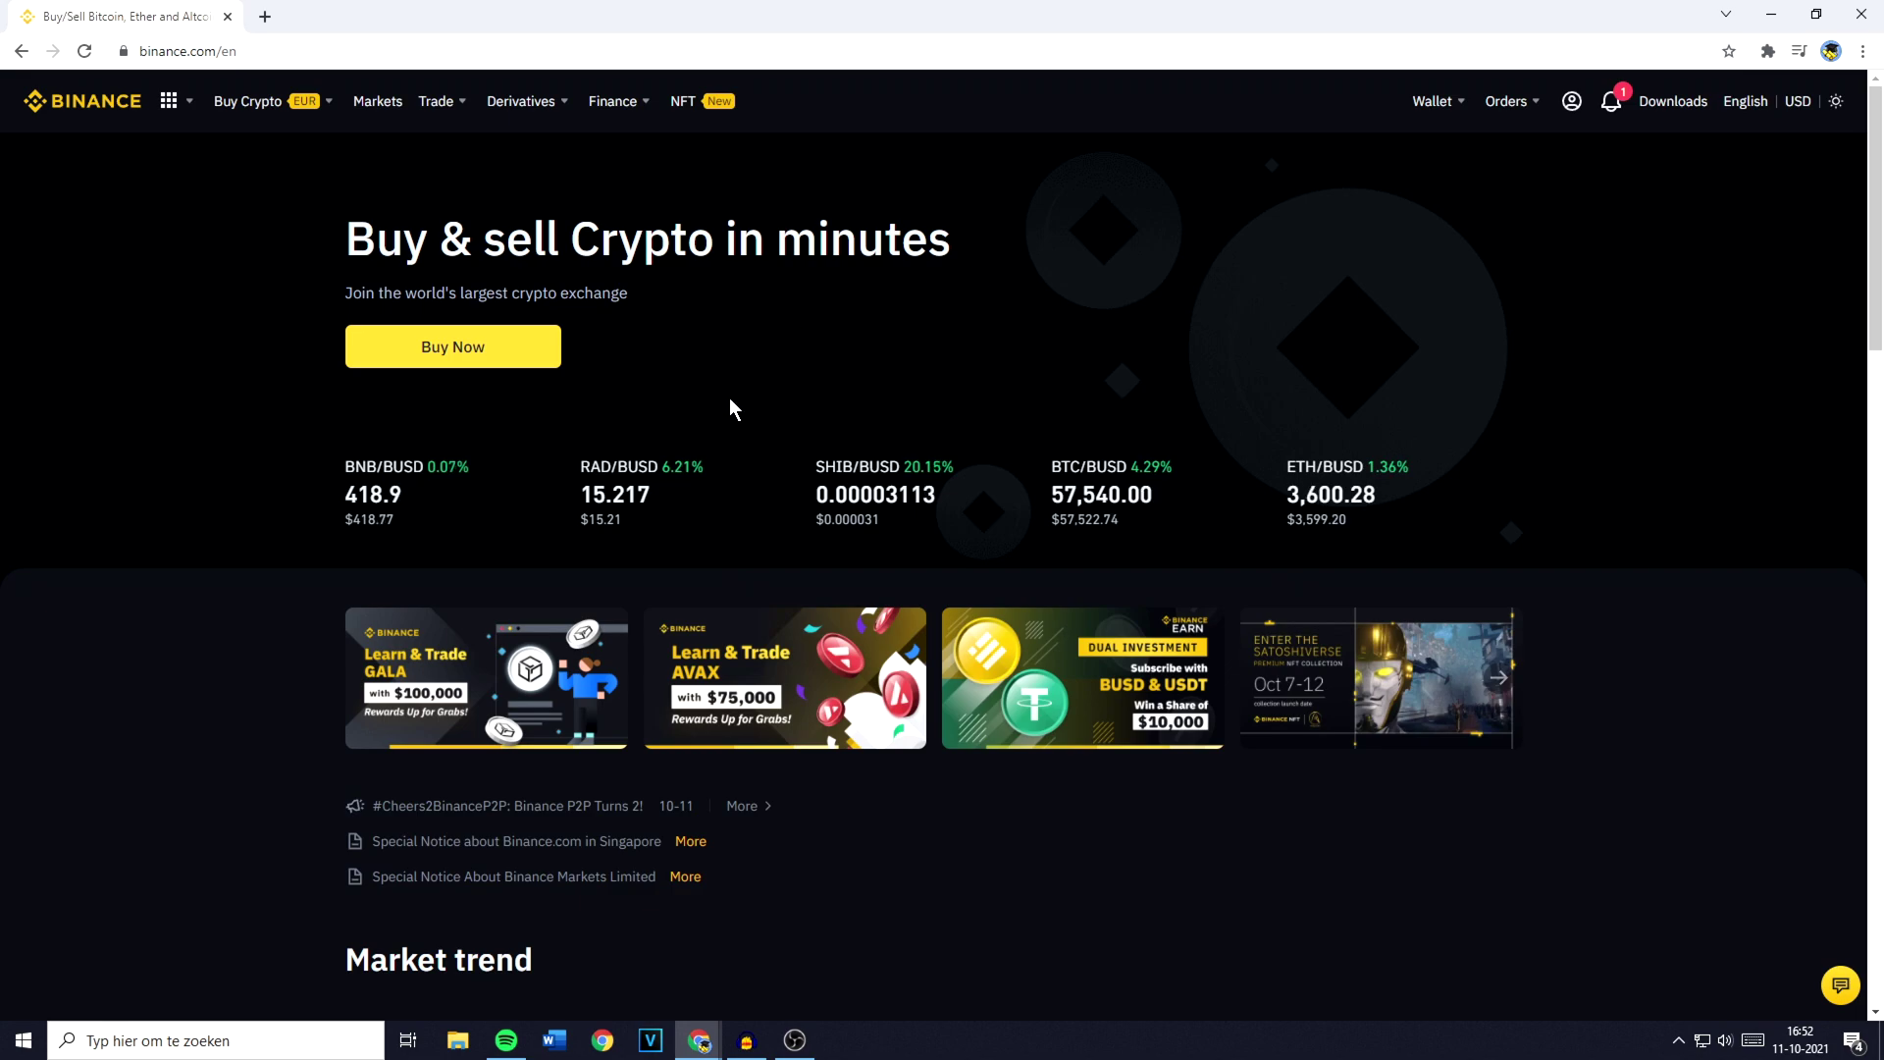
Open the Convert page from the trading options and highlight the portal's heading and listed benefits
mouse_move(436, 101)
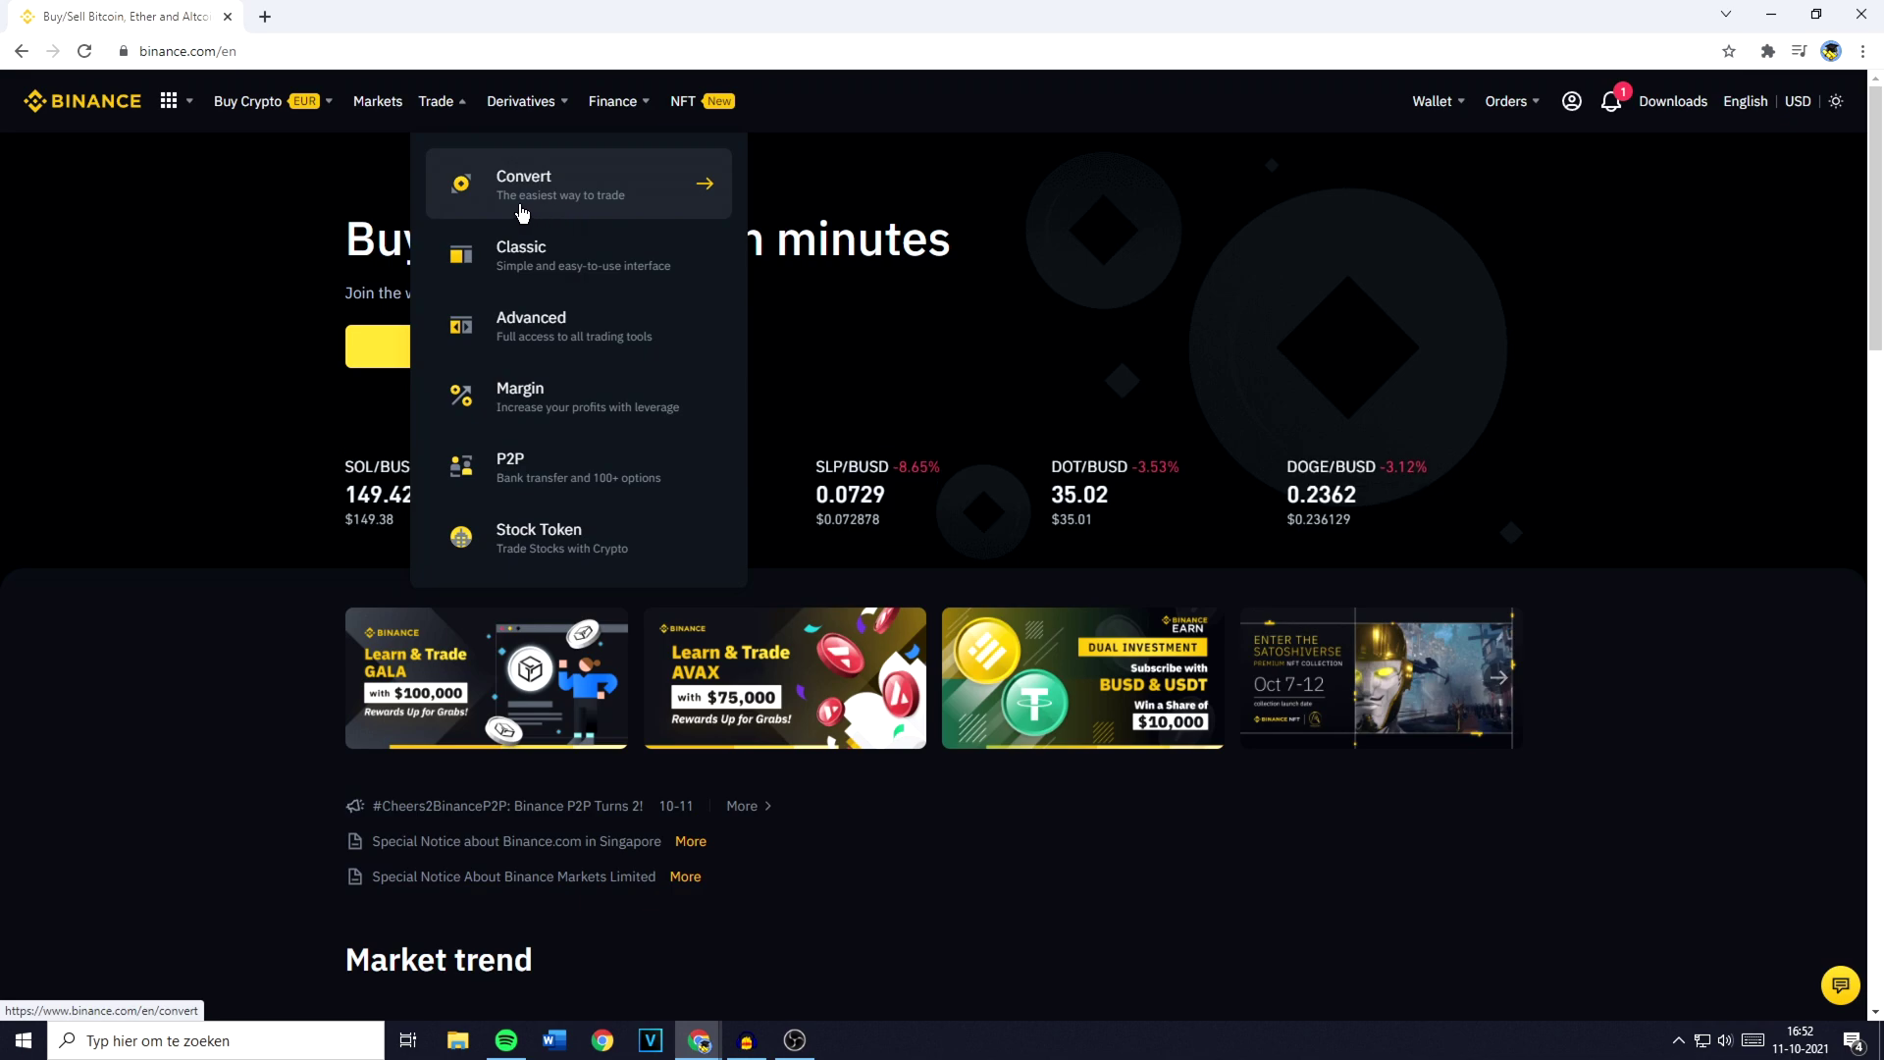
click(603, 196)
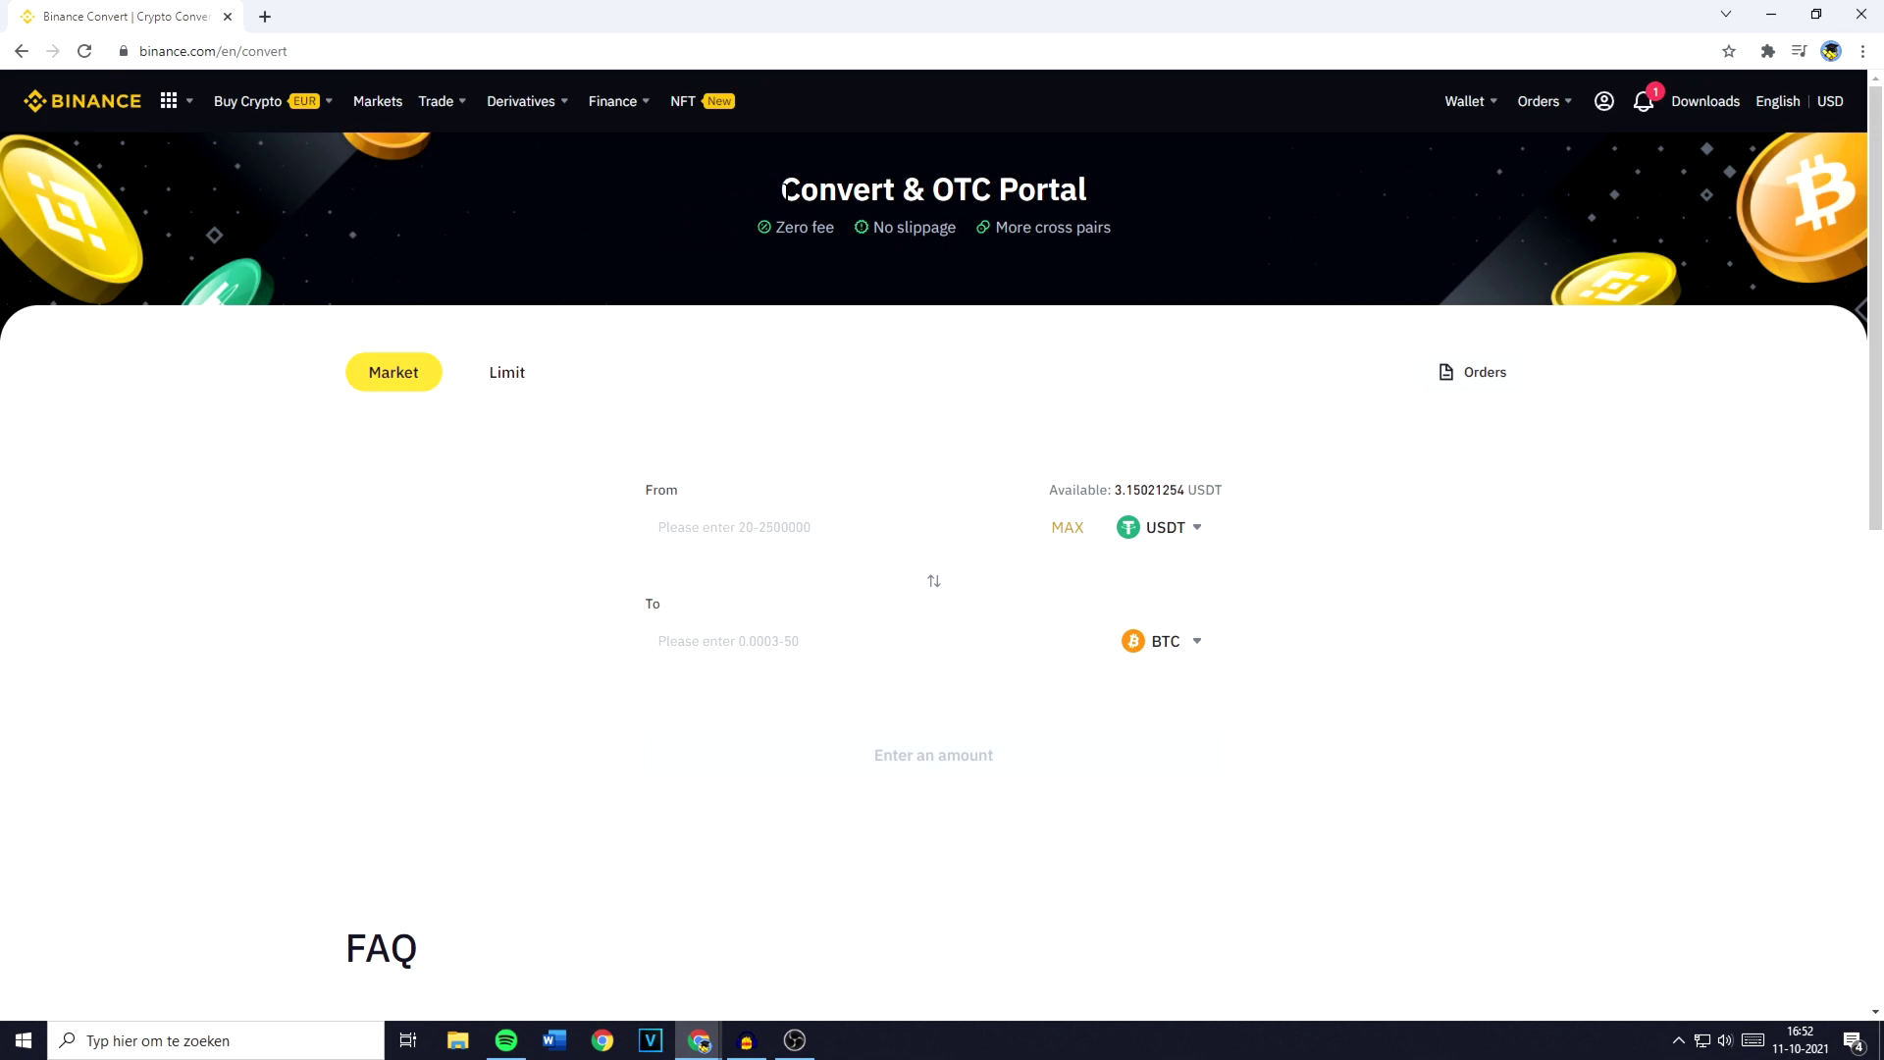
drag(784, 189, 1091, 195)
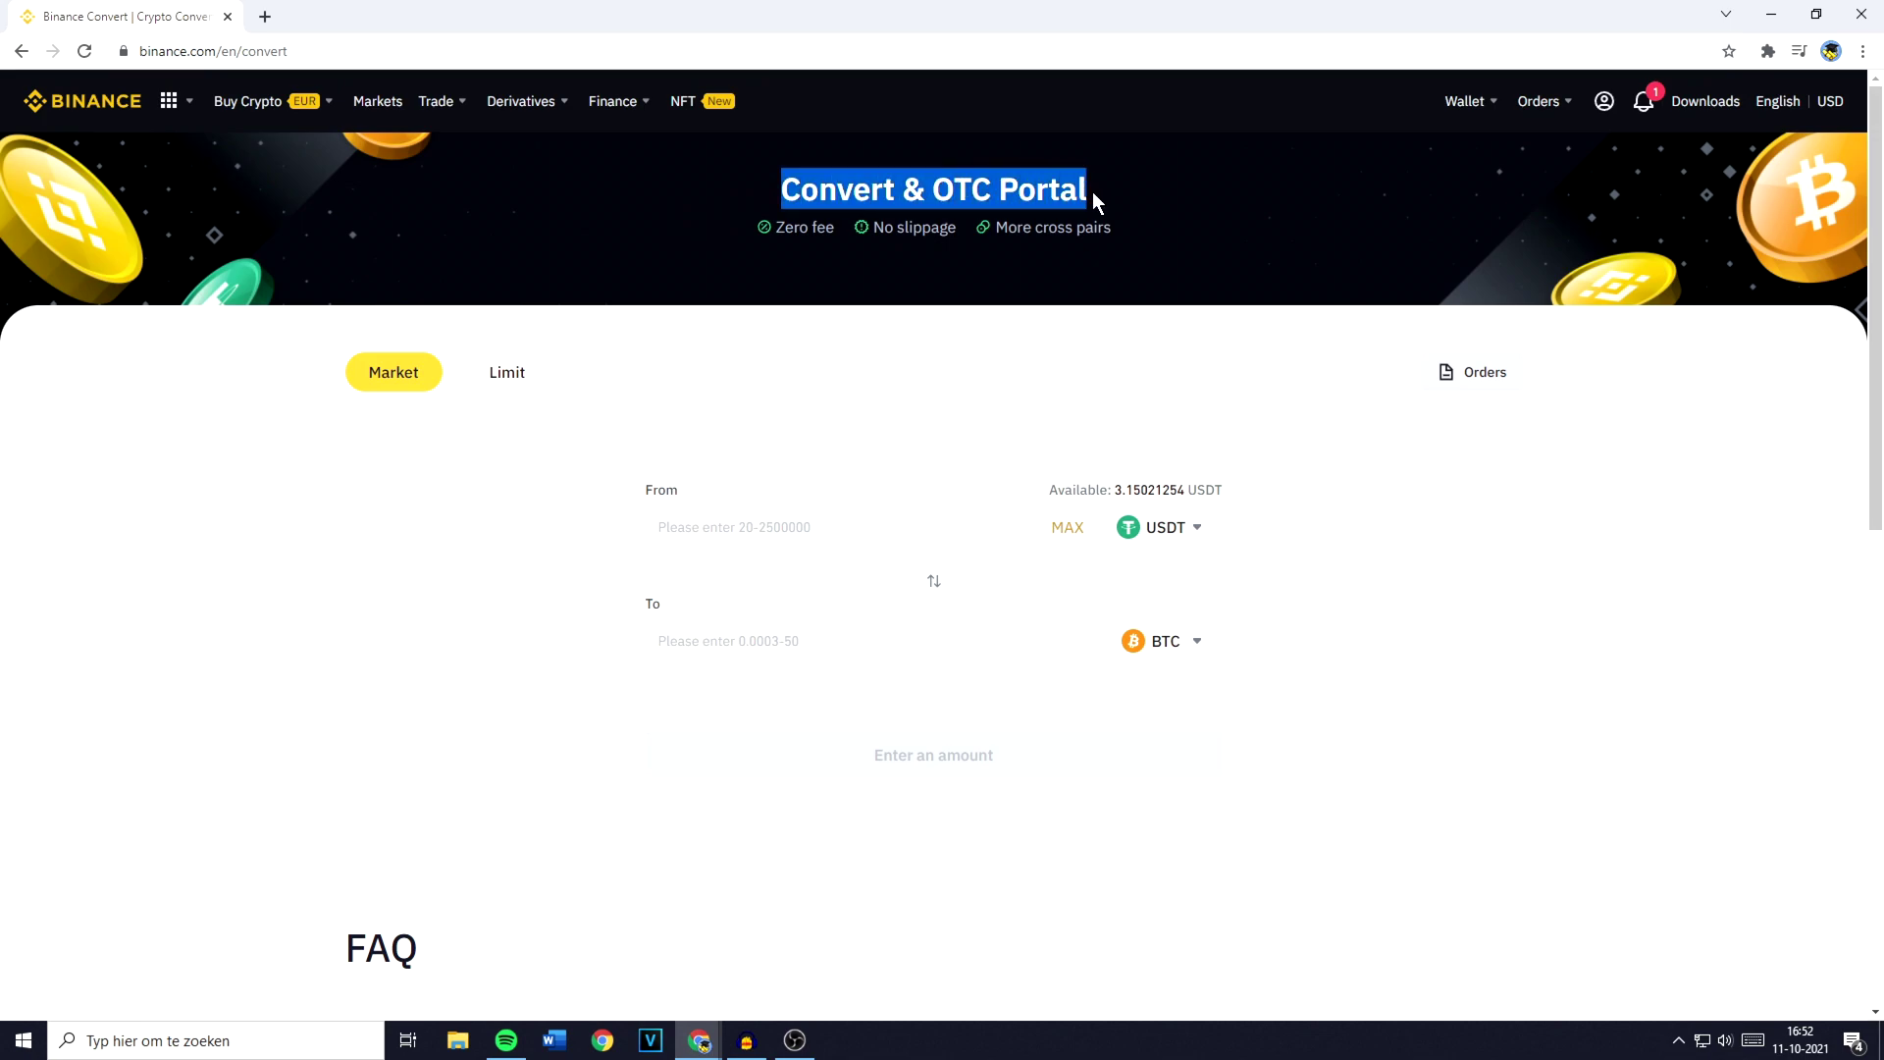
drag(780, 227, 1107, 227)
click(952, 239)
click(1106, 228)
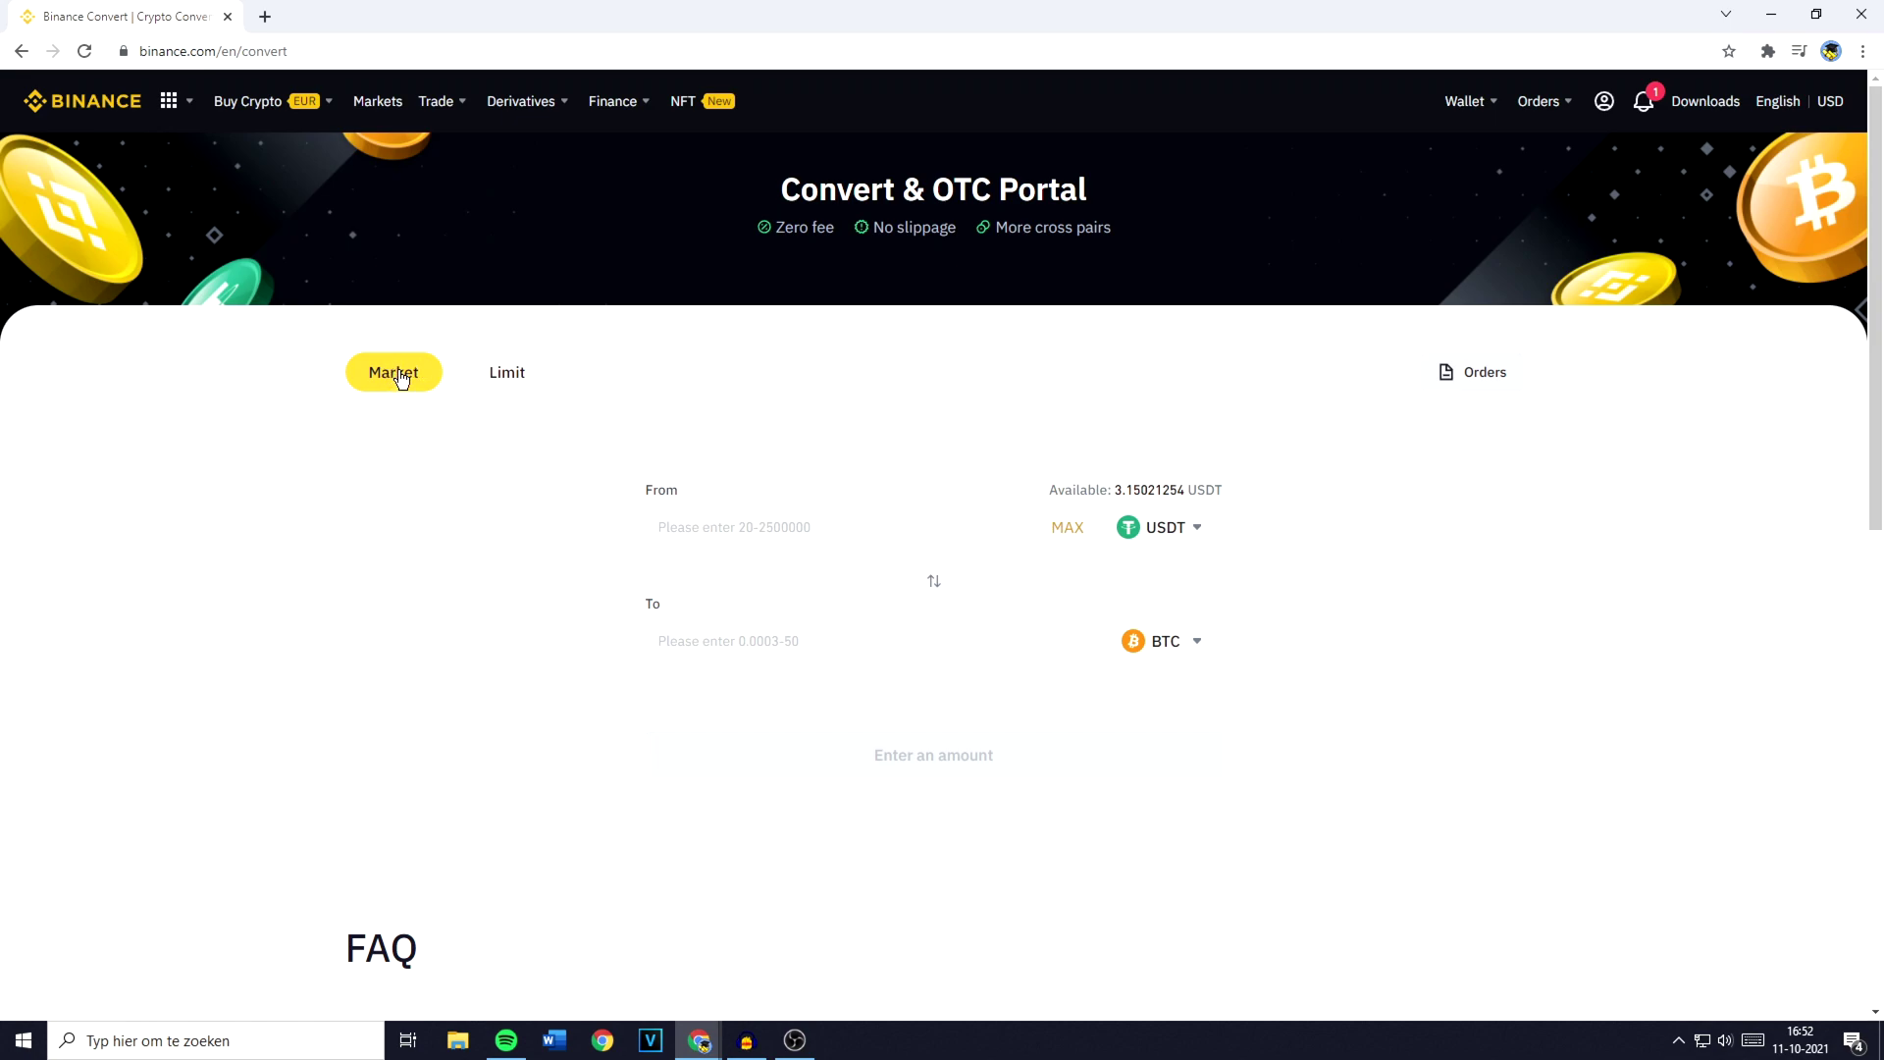
View the Limit conversion form and return to the Market form
click(506, 377)
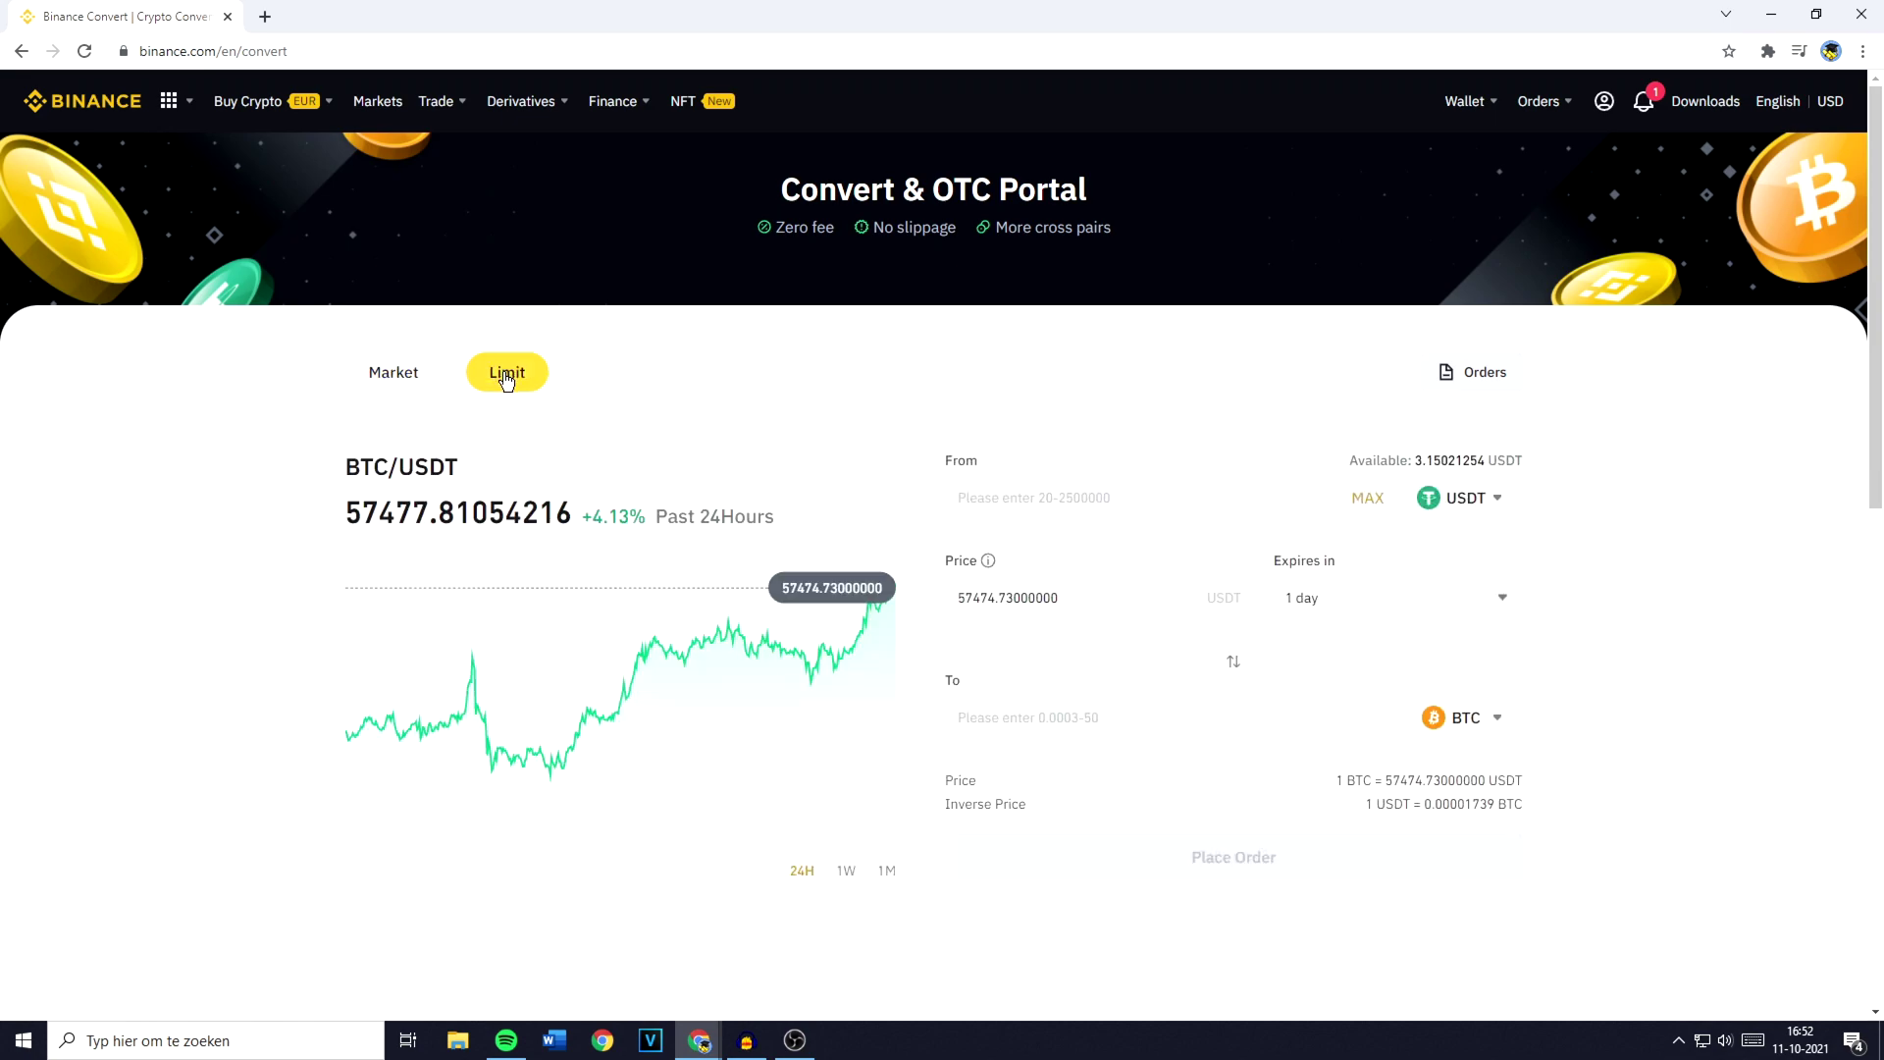
click(412, 382)
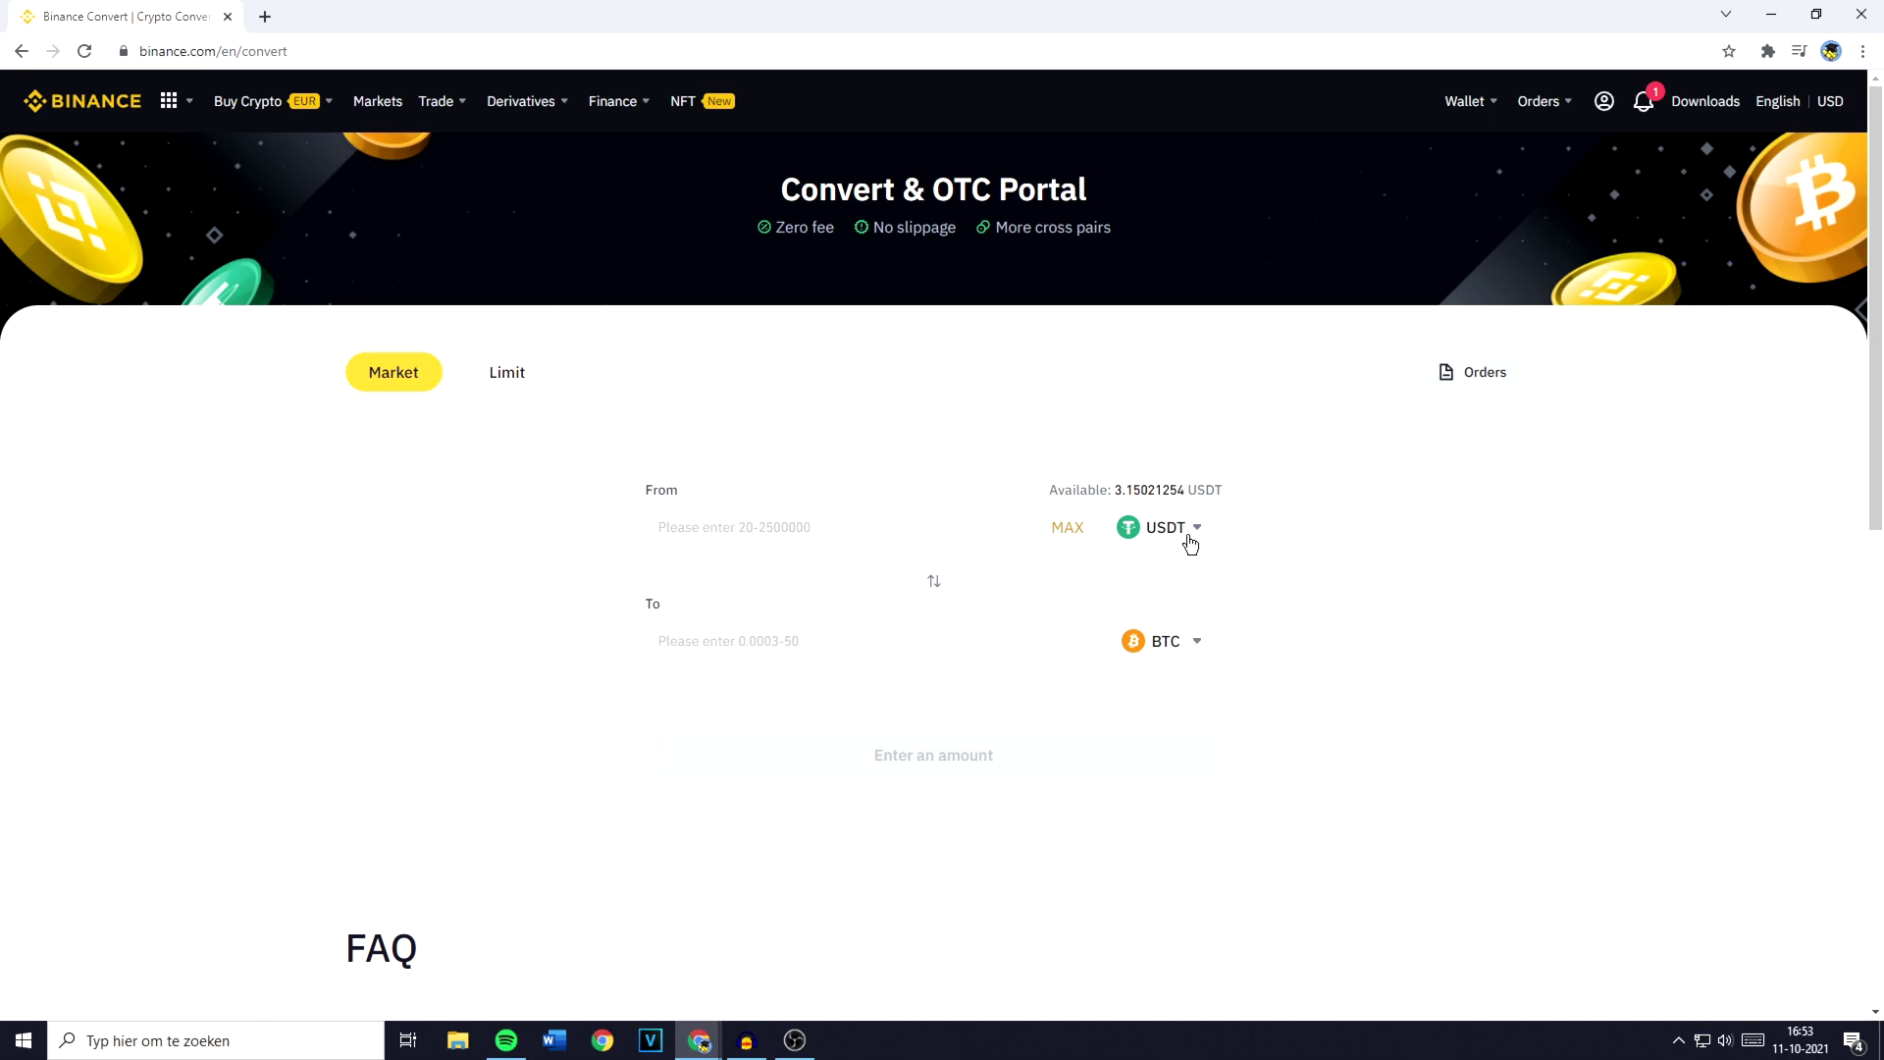
Set up a market conversion from ALGO to BUSD
click(1140, 546)
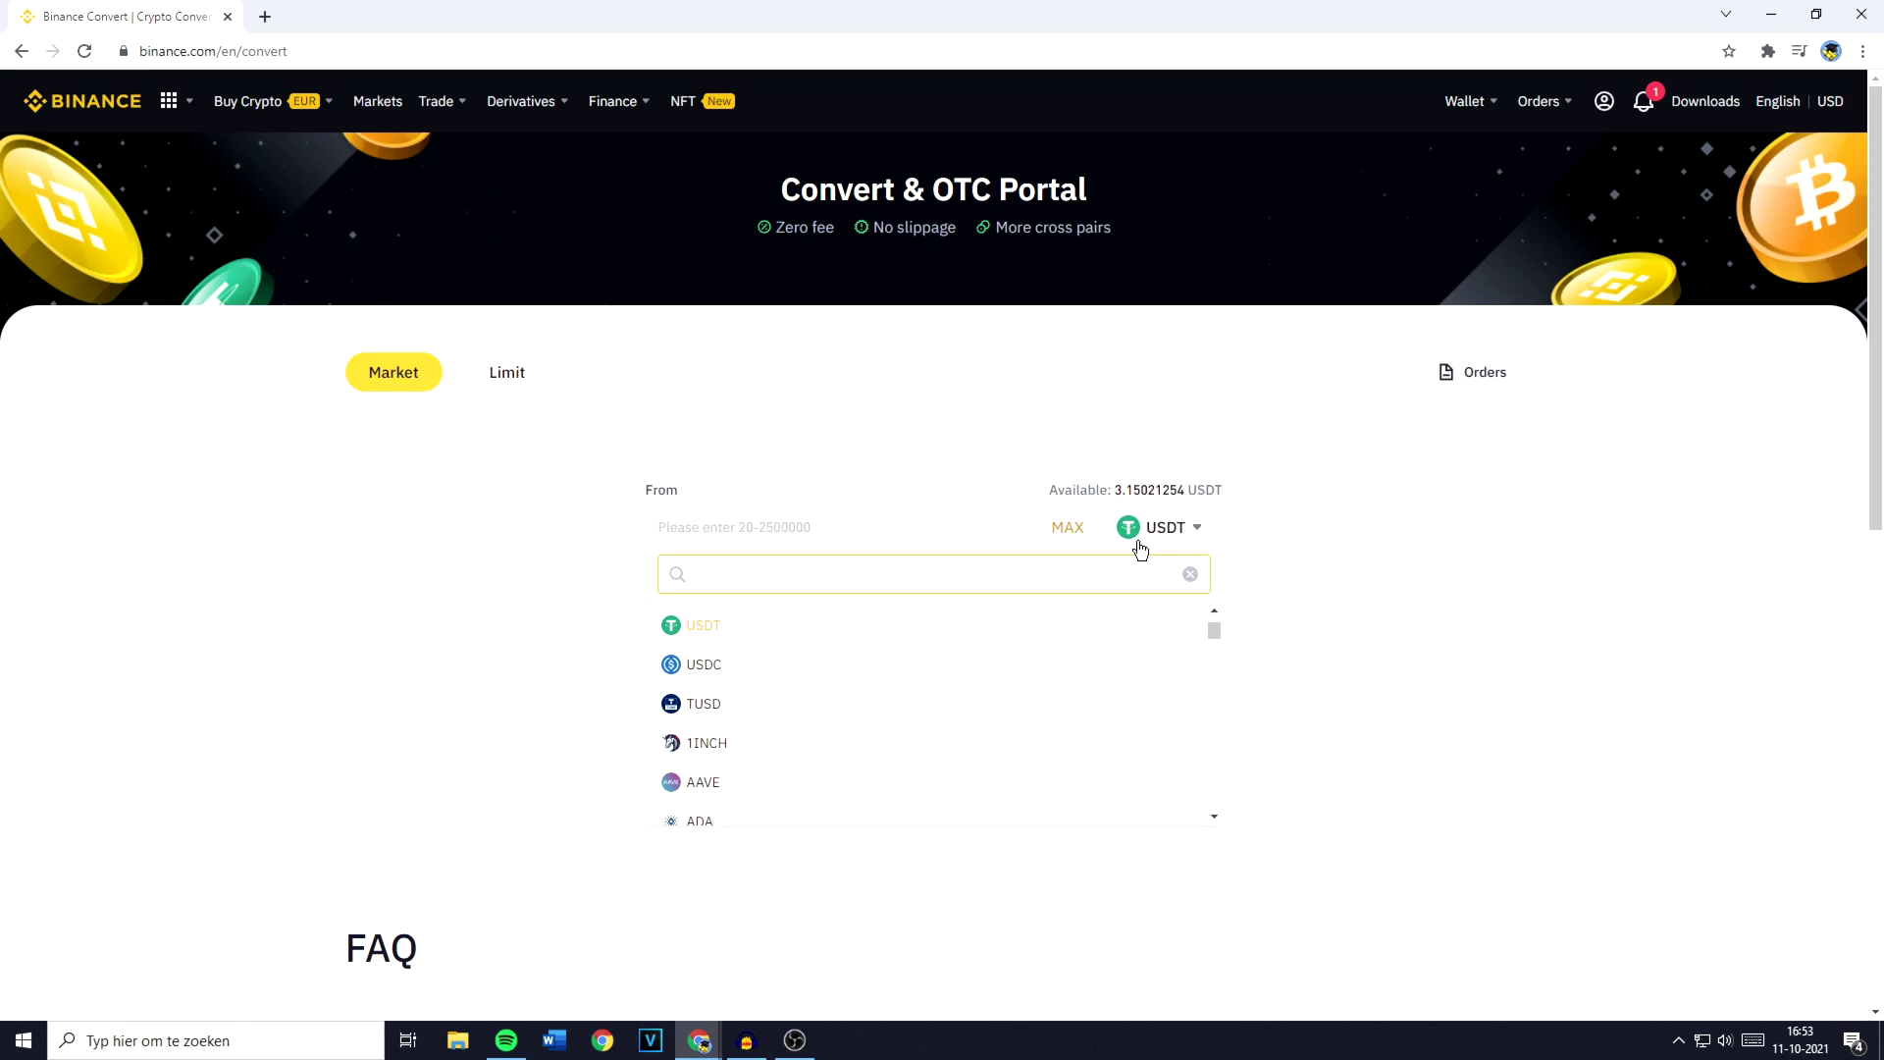
scroll(803, 603, up, 2)
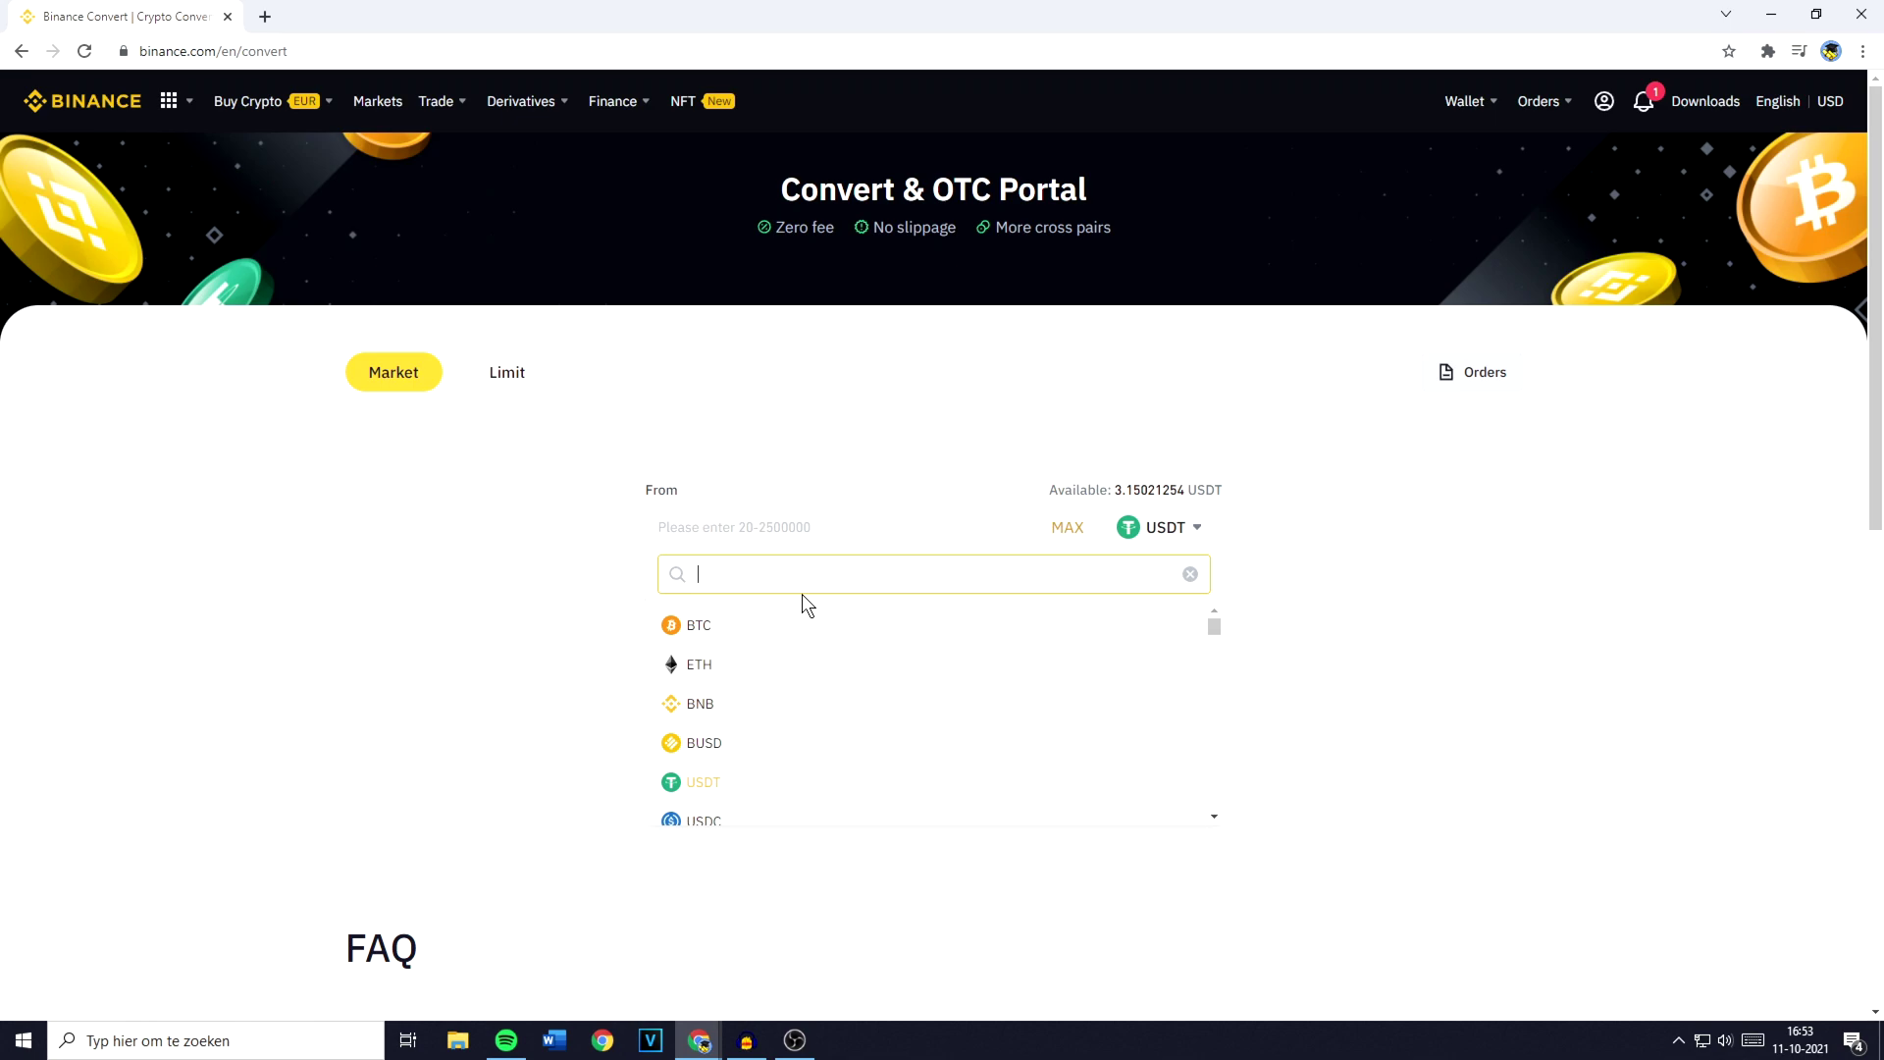
text(algo)
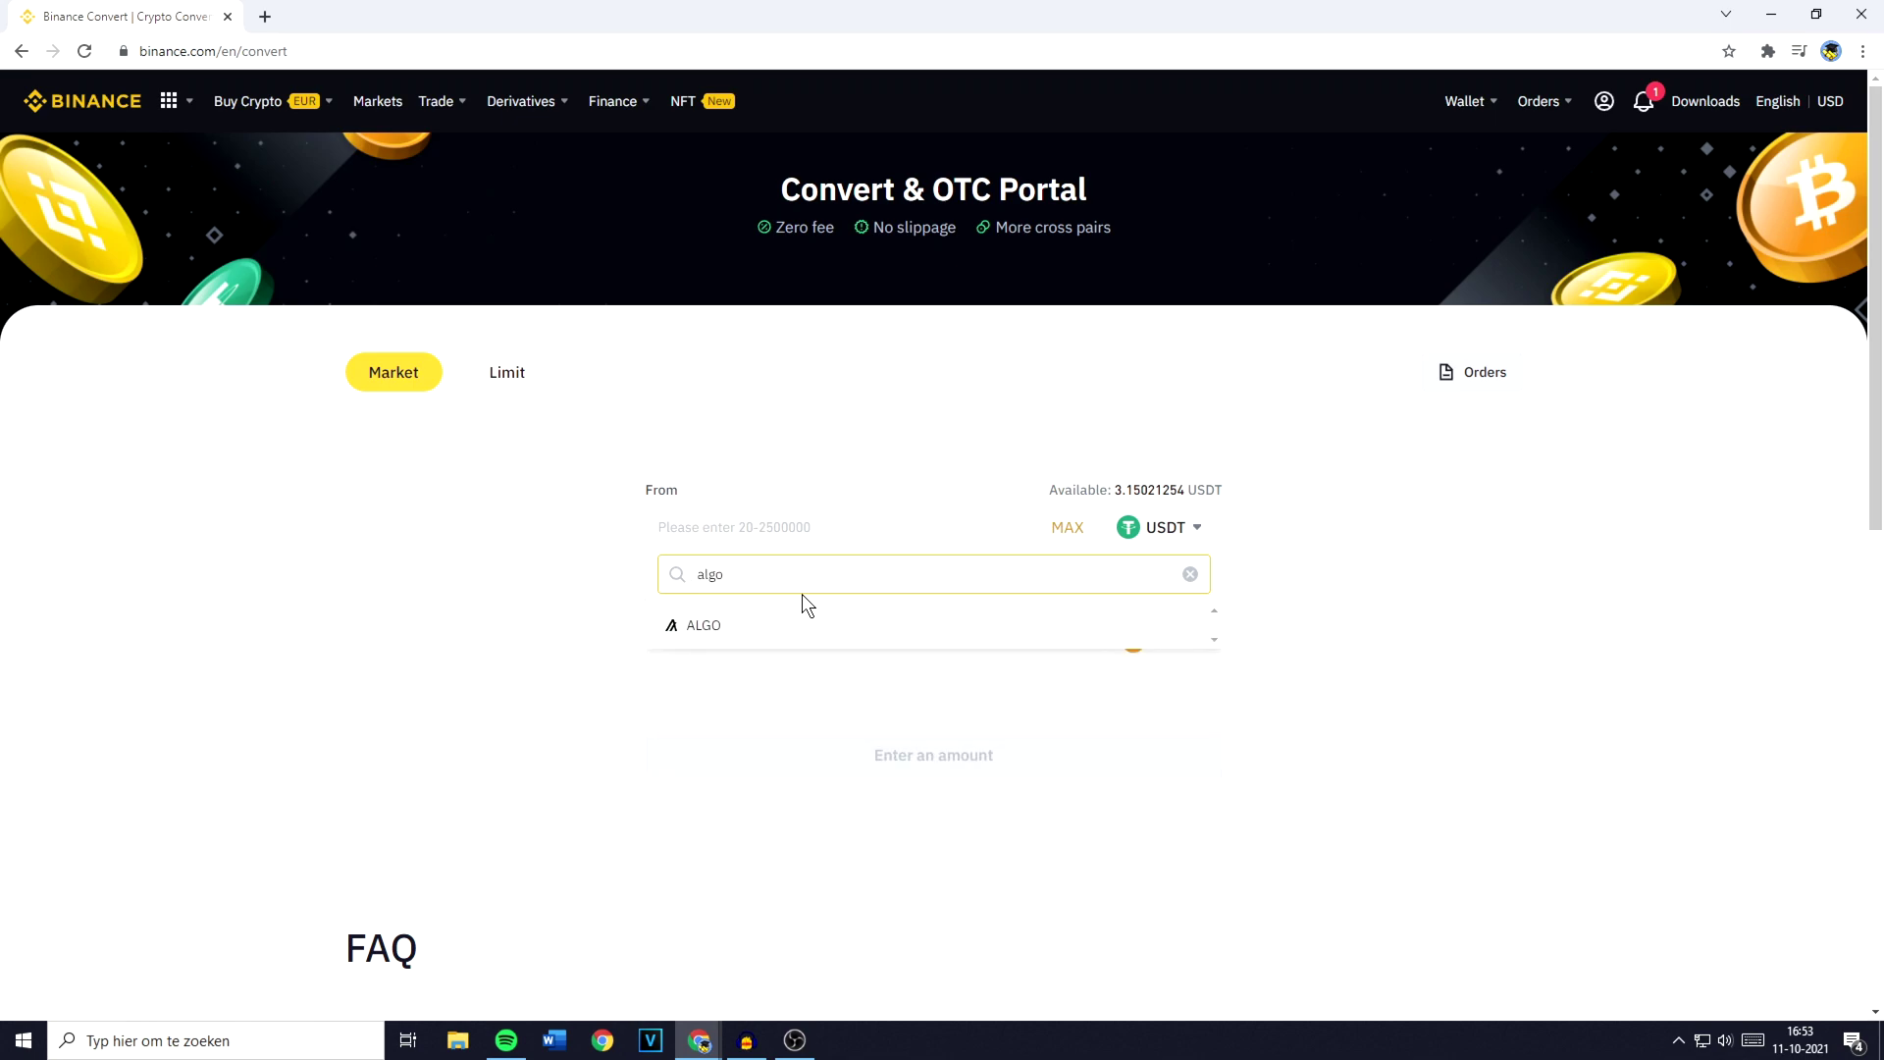
click(736, 626)
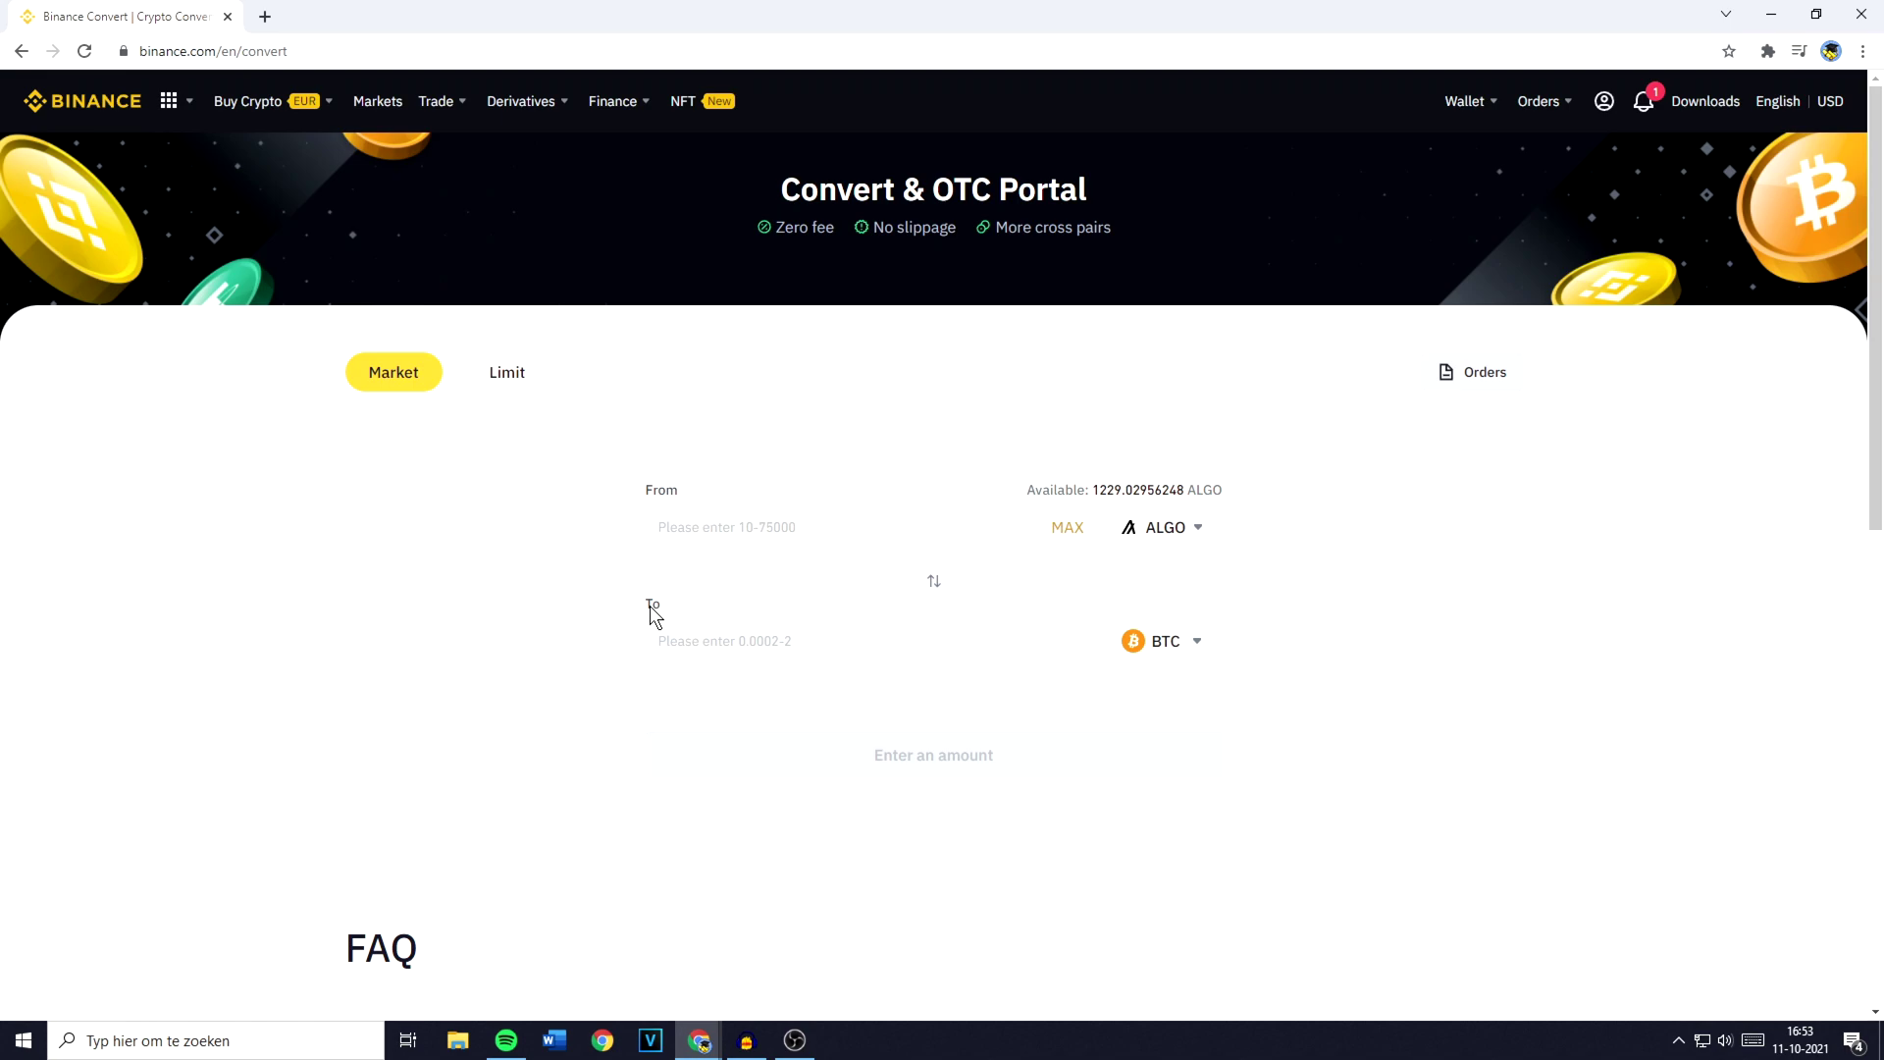
click(1144, 642)
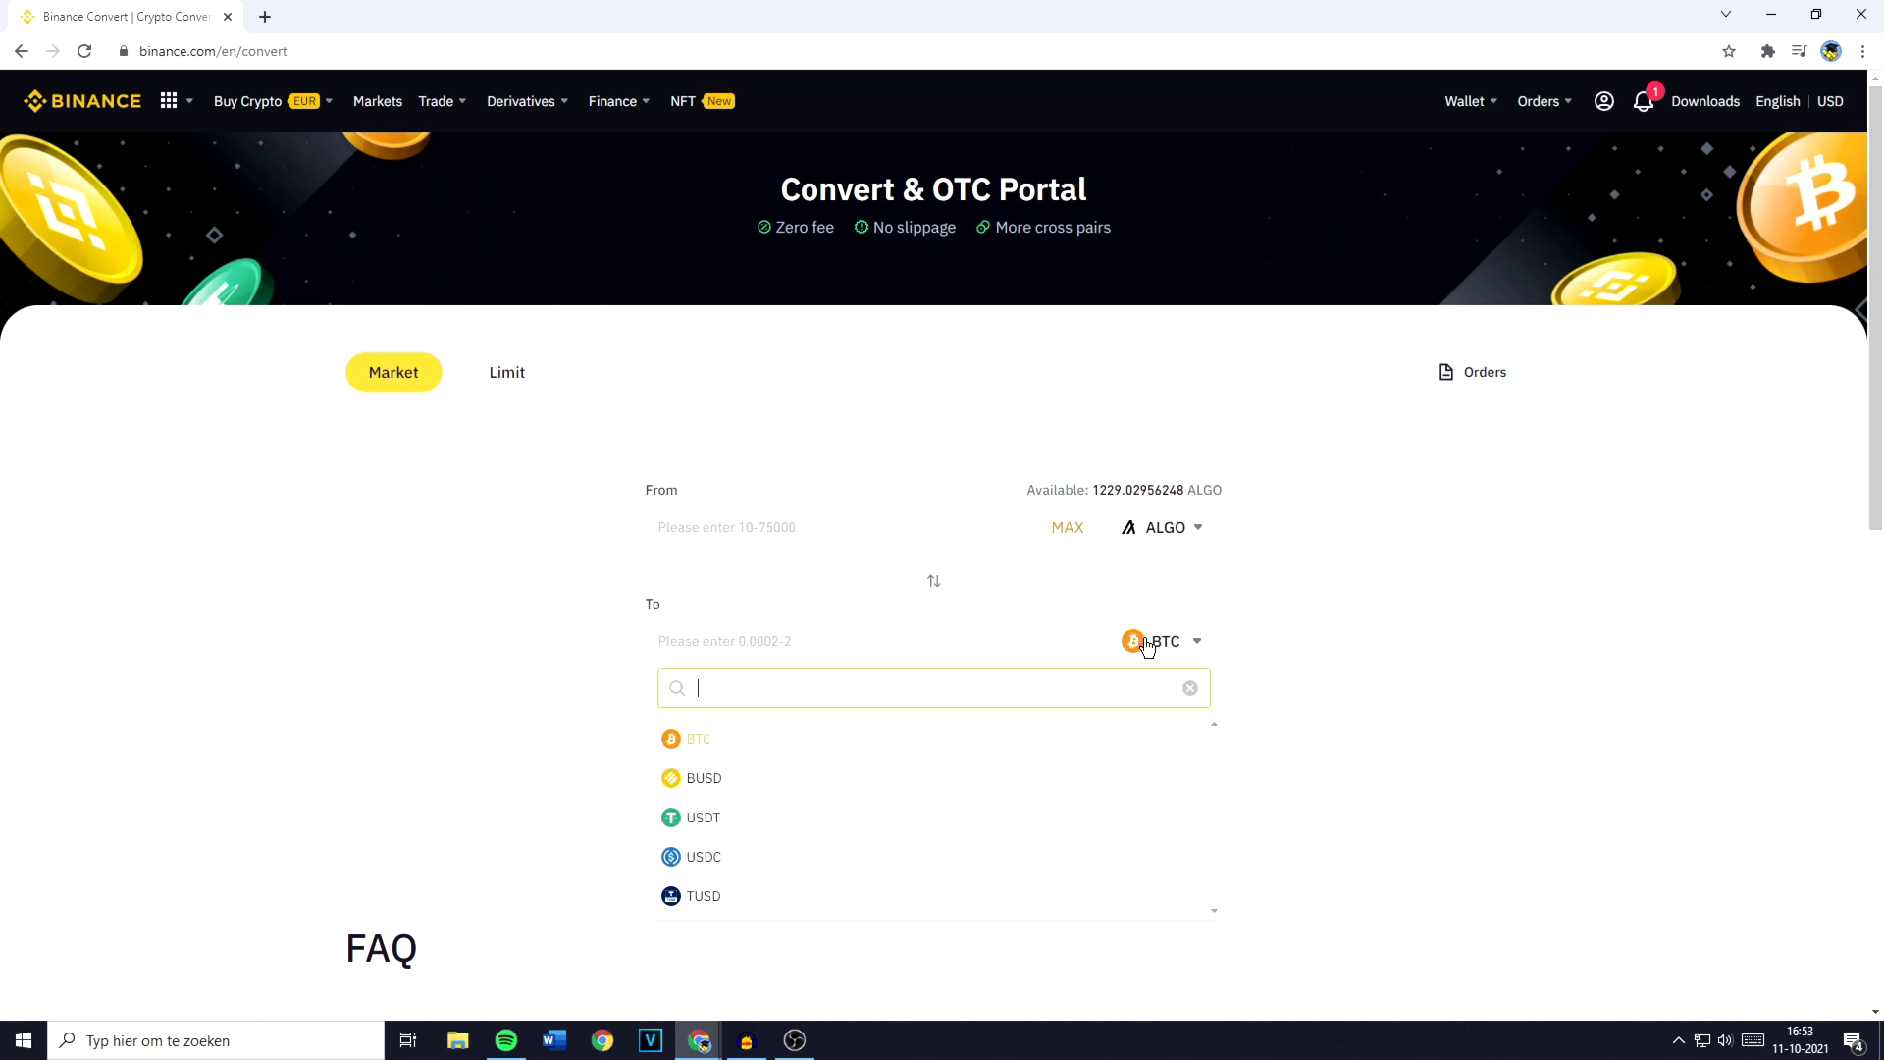
click(727, 782)
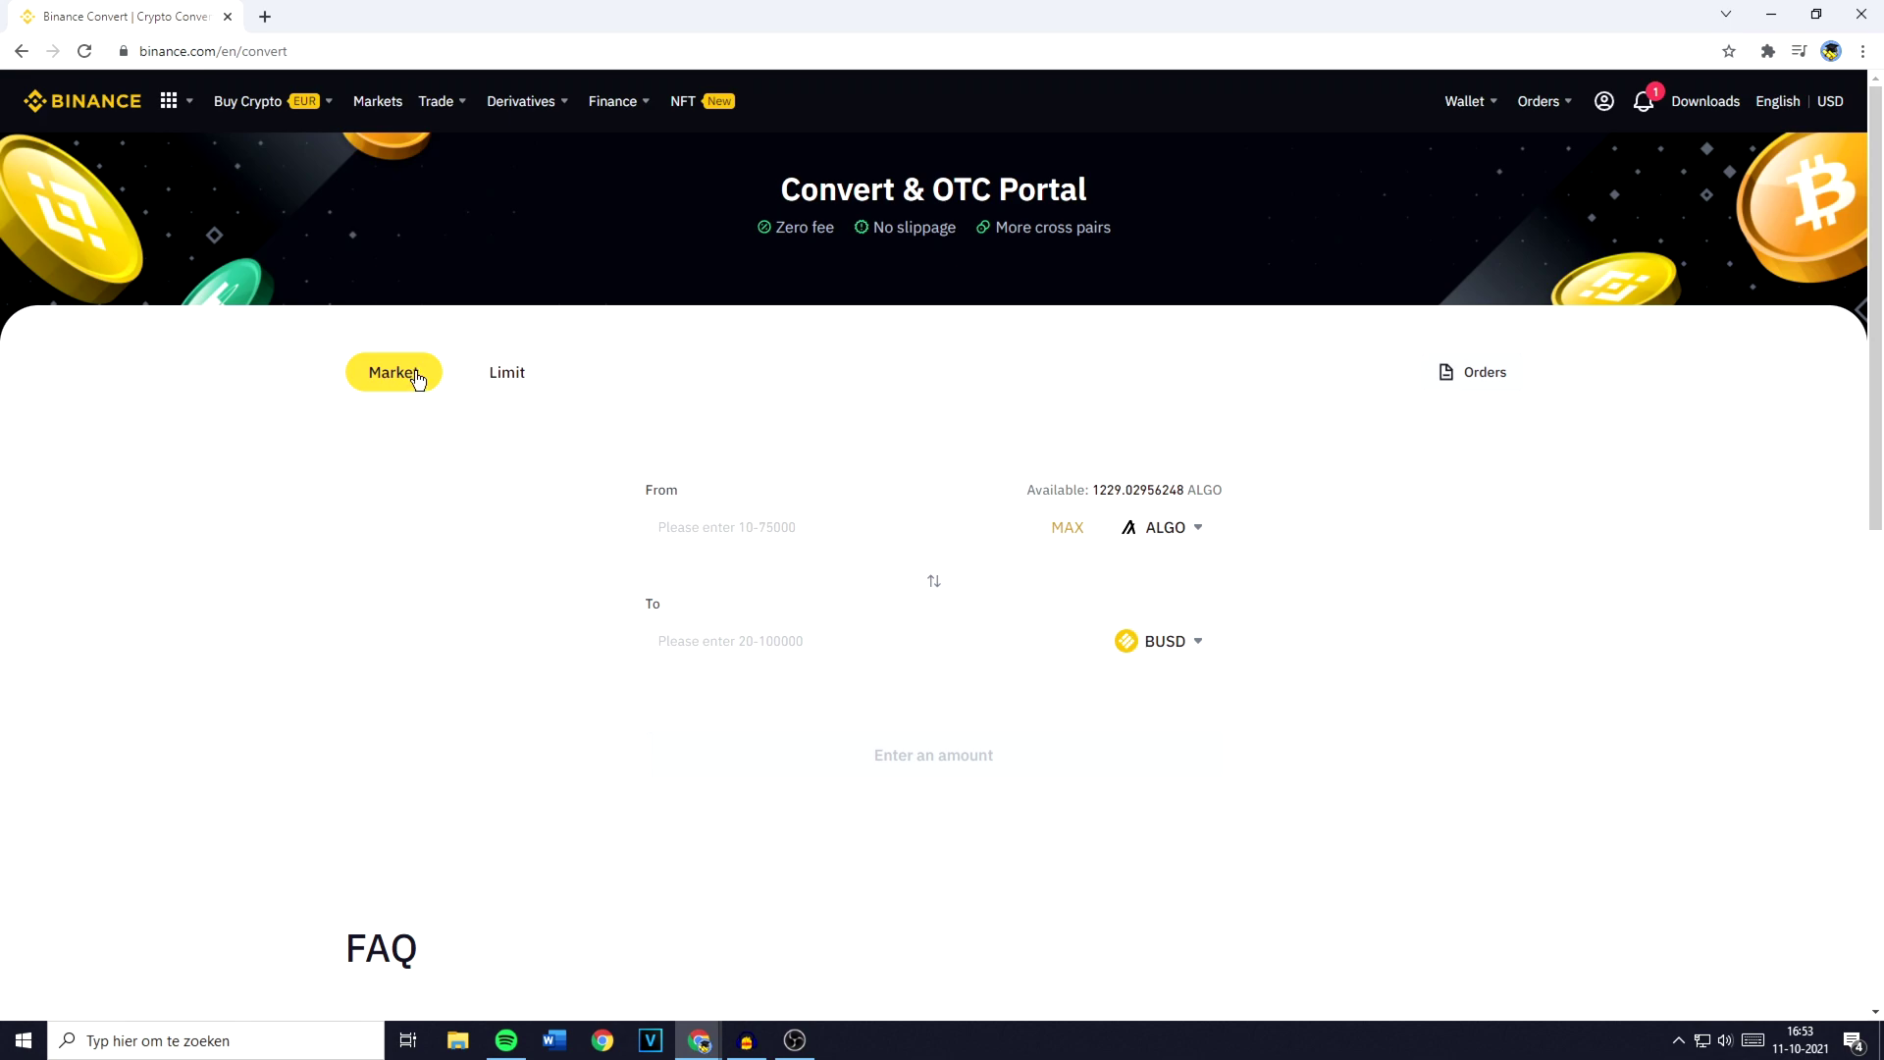
Set the ALGO amount to the maximum available and preview the conversion, going back without converting
click(708, 527)
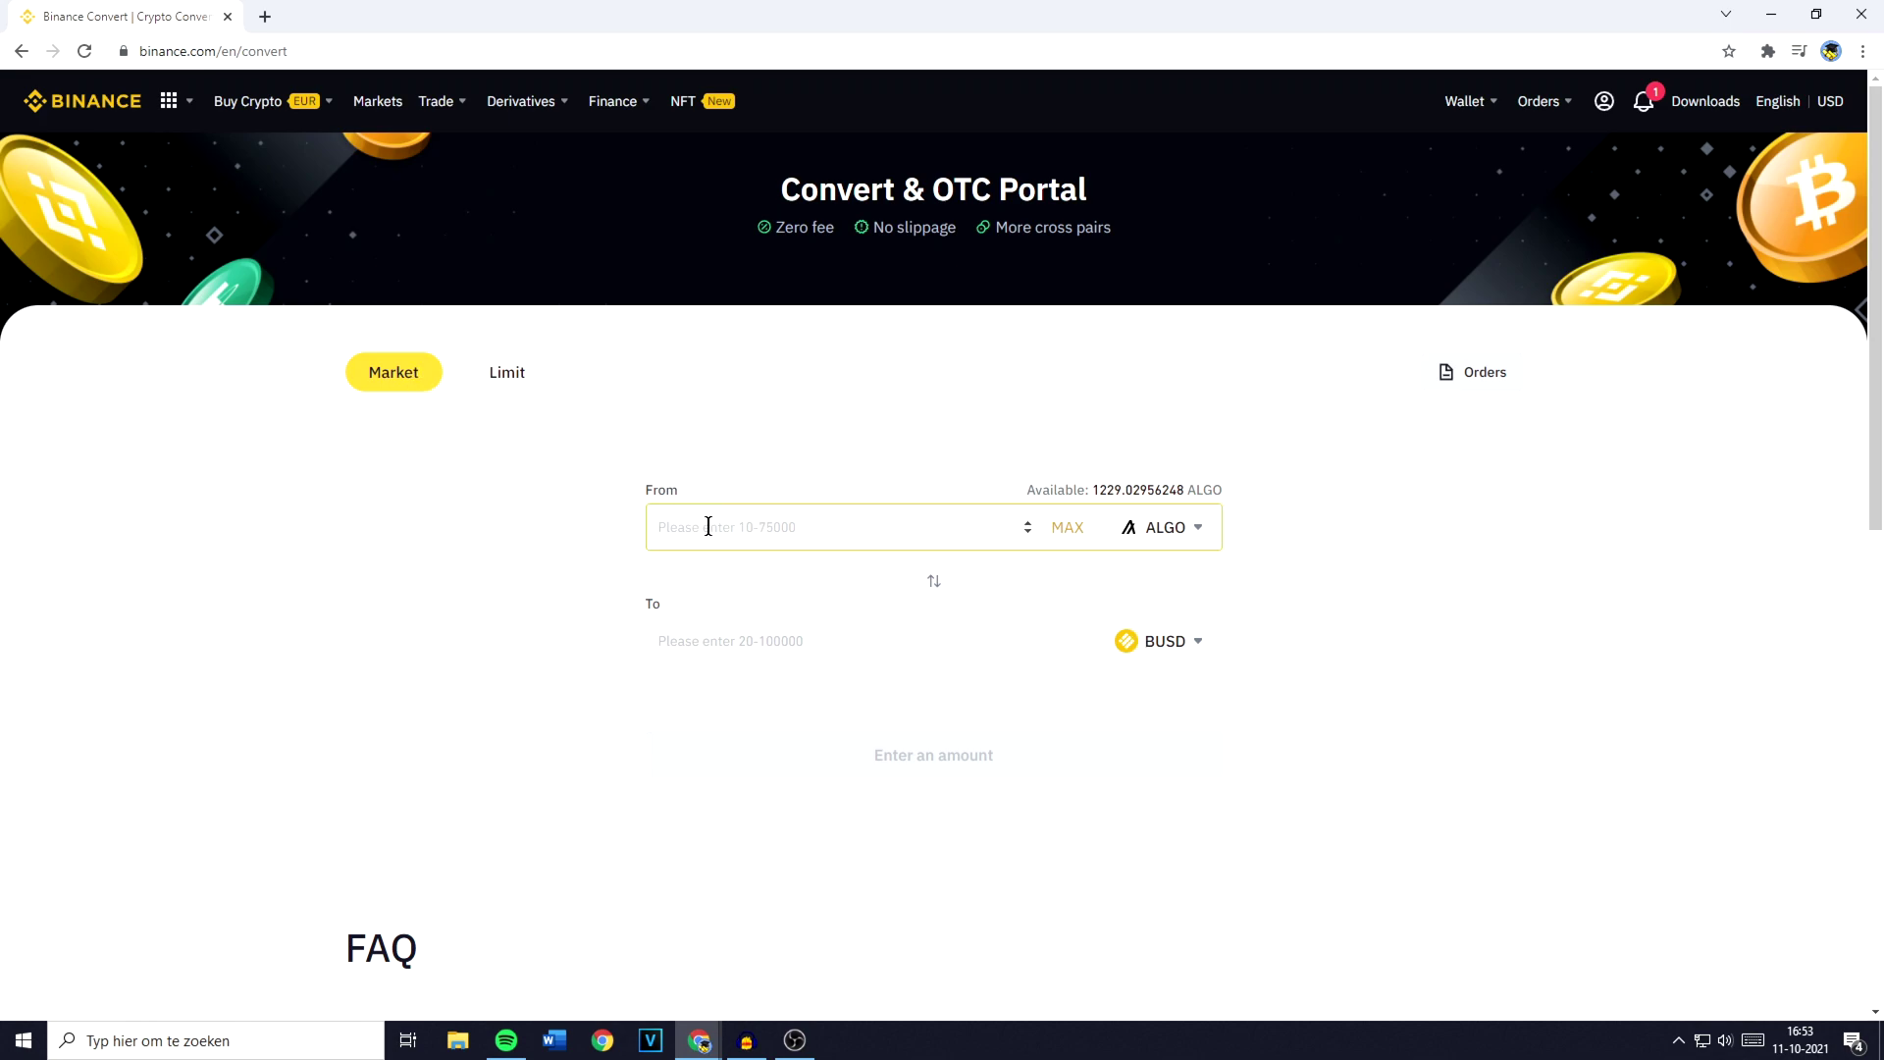
text(100)
drag(707, 527, 636, 538)
click(1076, 531)
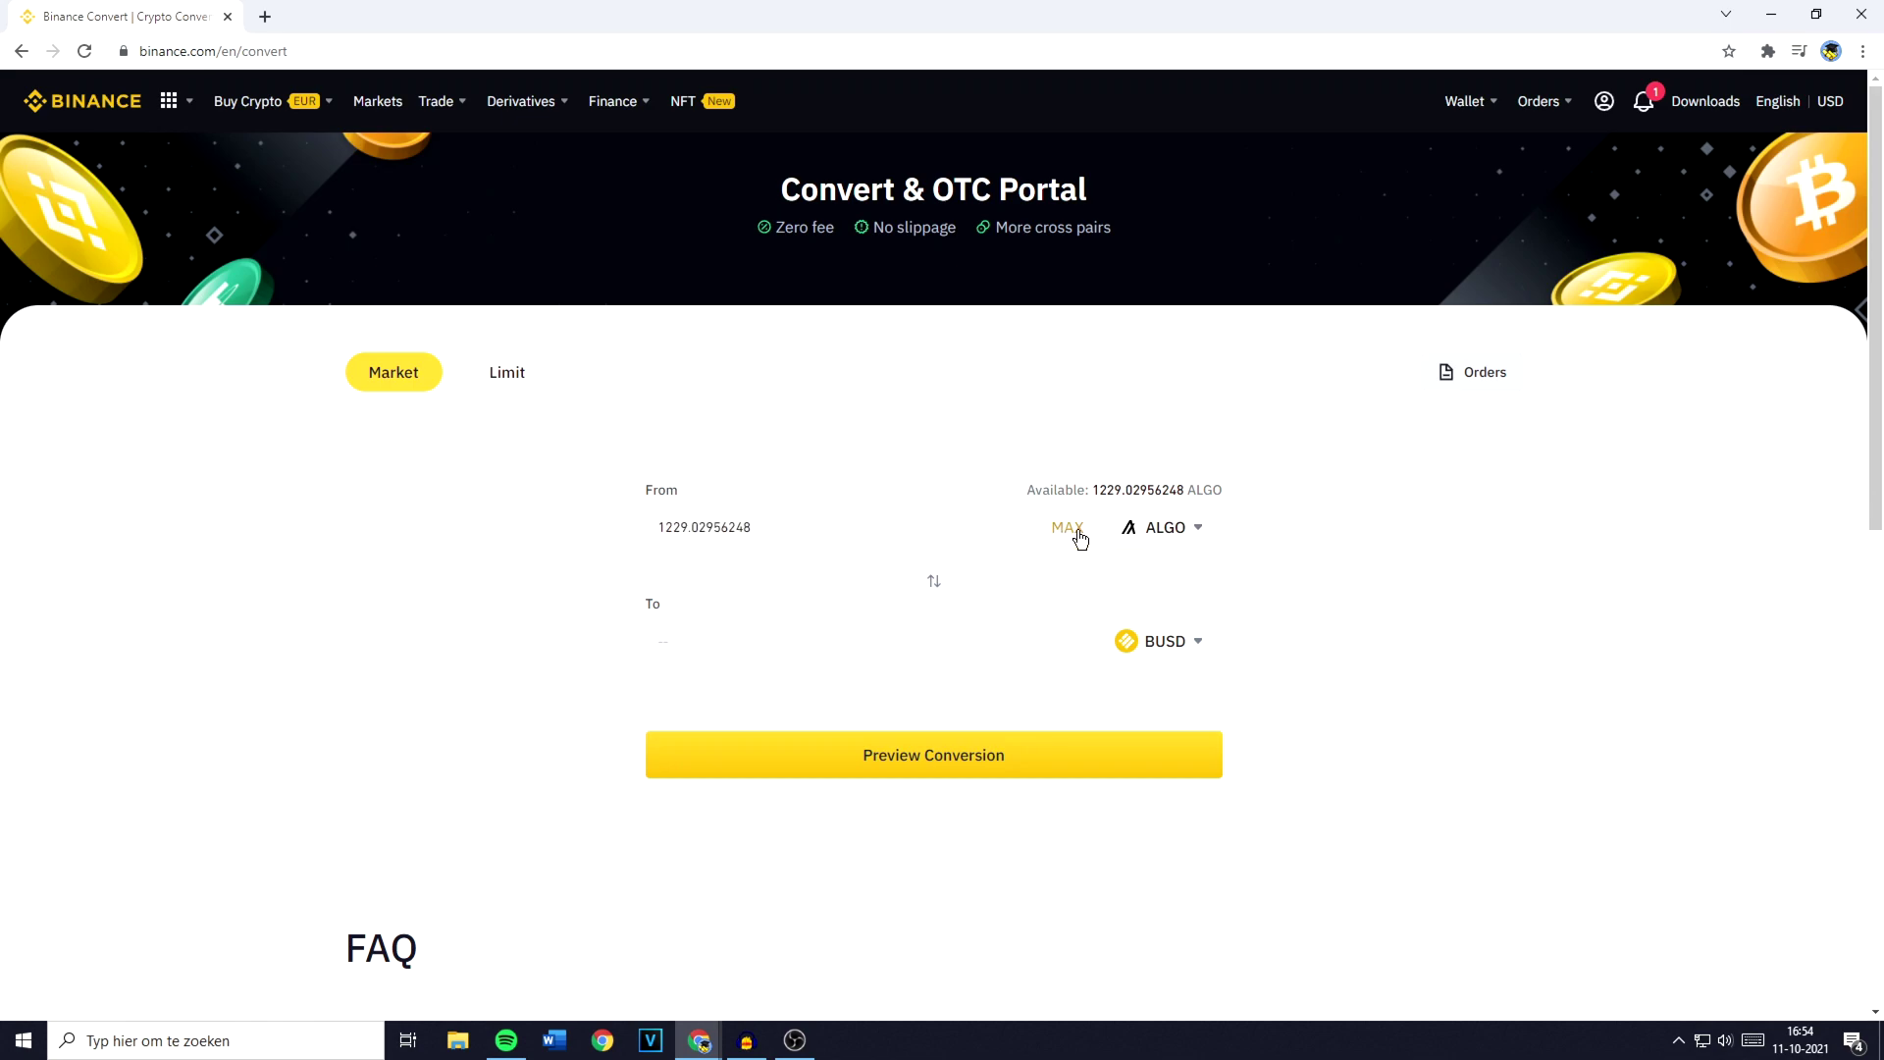
click(899, 768)
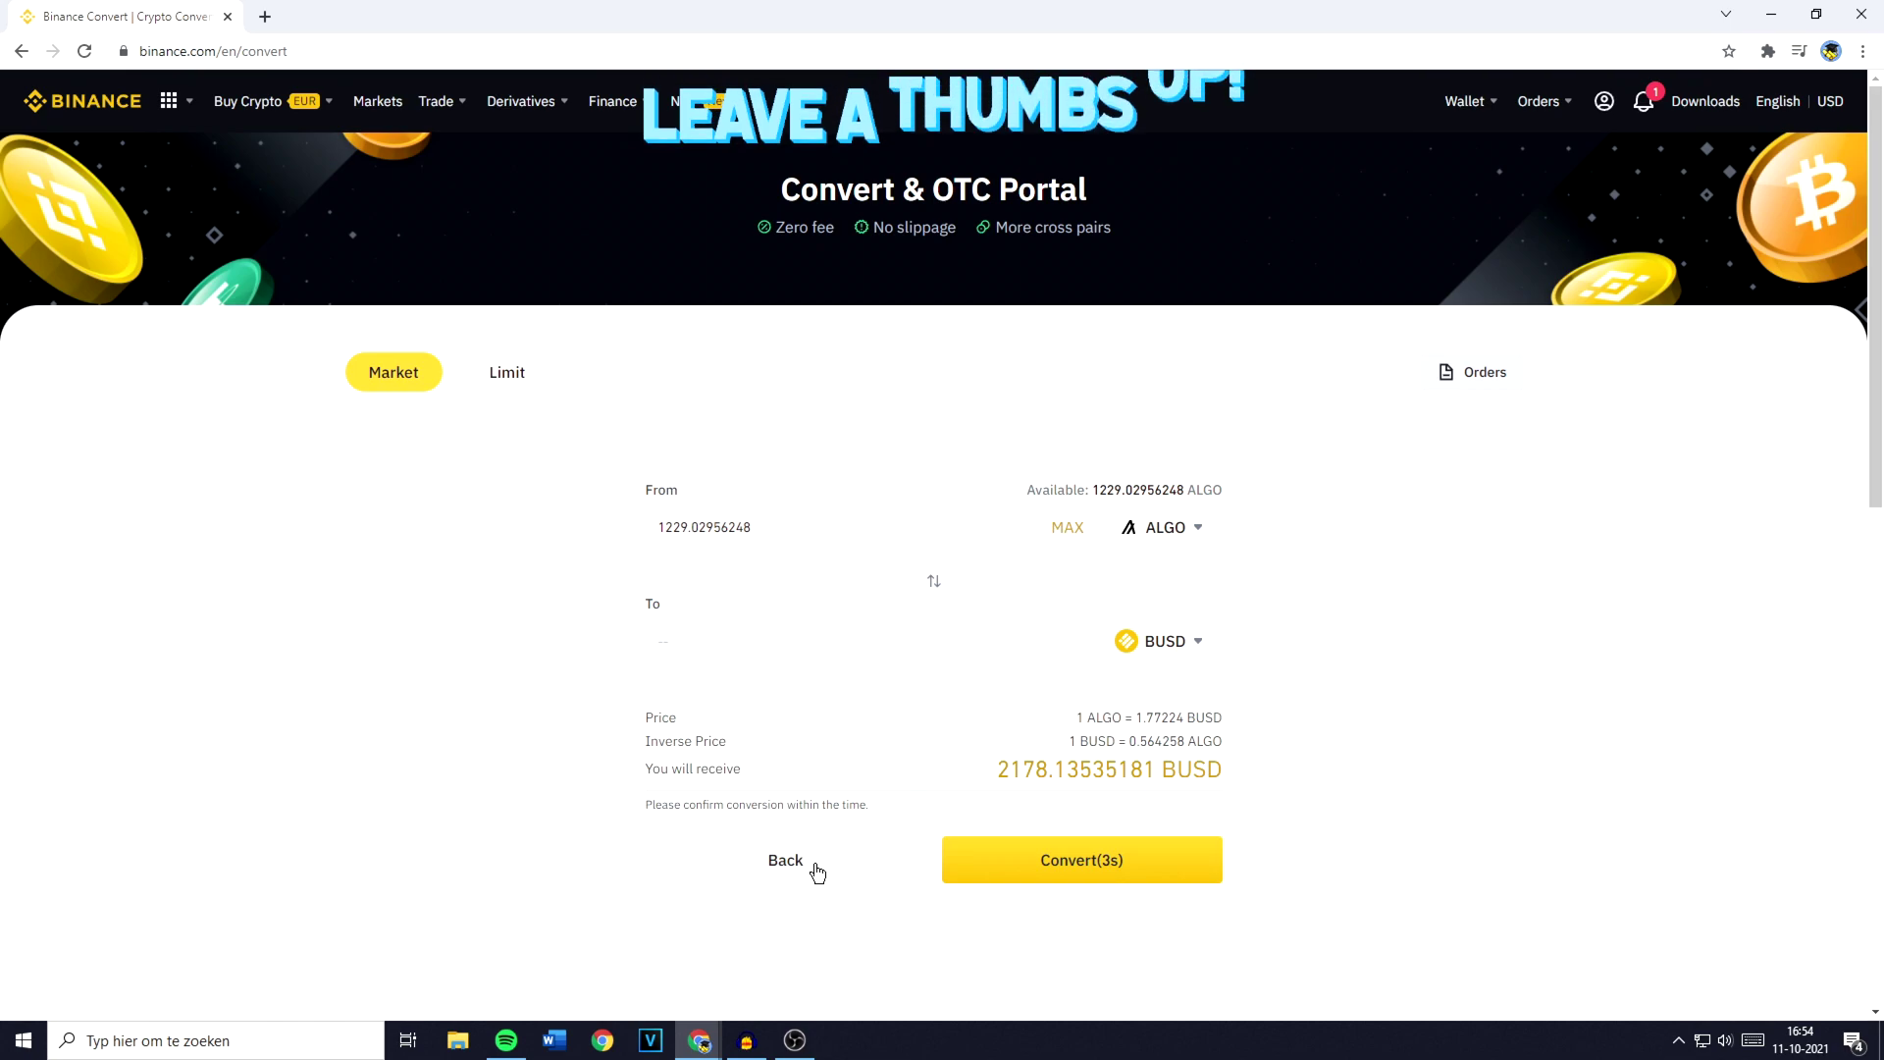
click(816, 872)
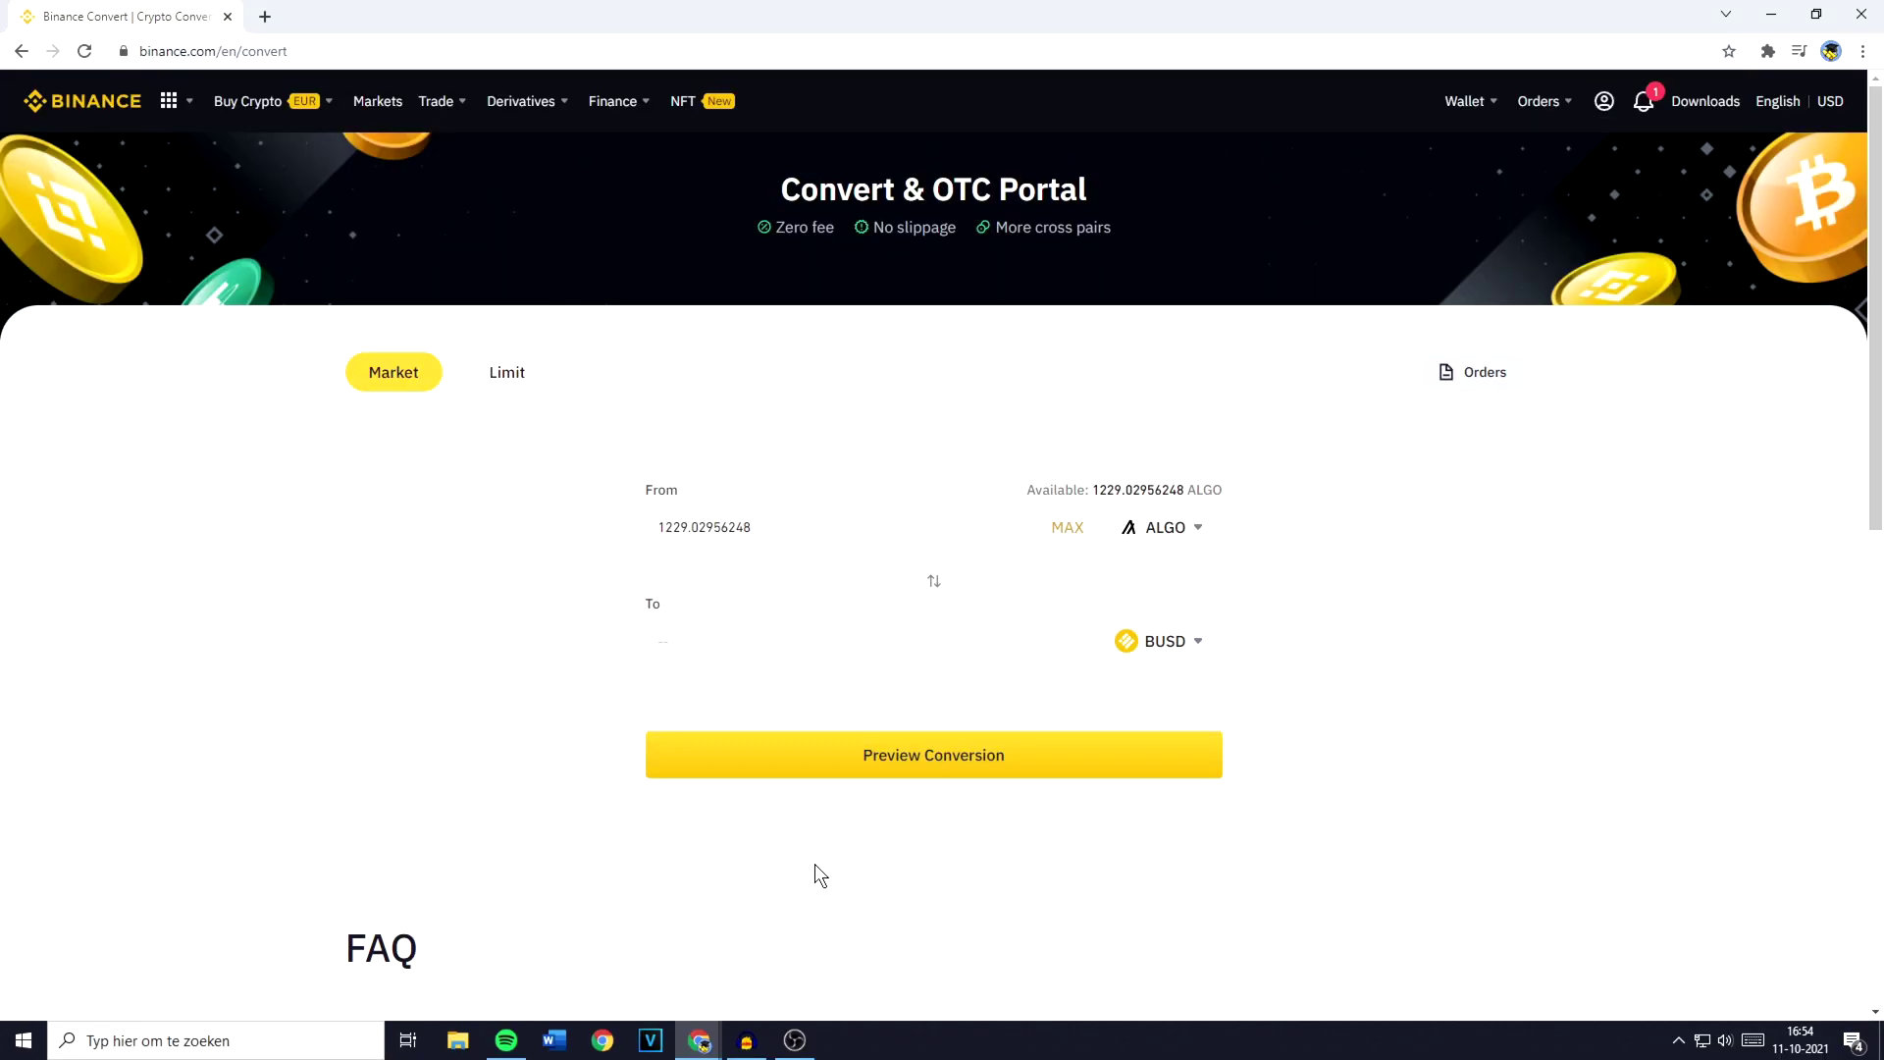
Switch to Limit conversion and search the source coins for algo and avax, clearing the search at the end
click(507, 372)
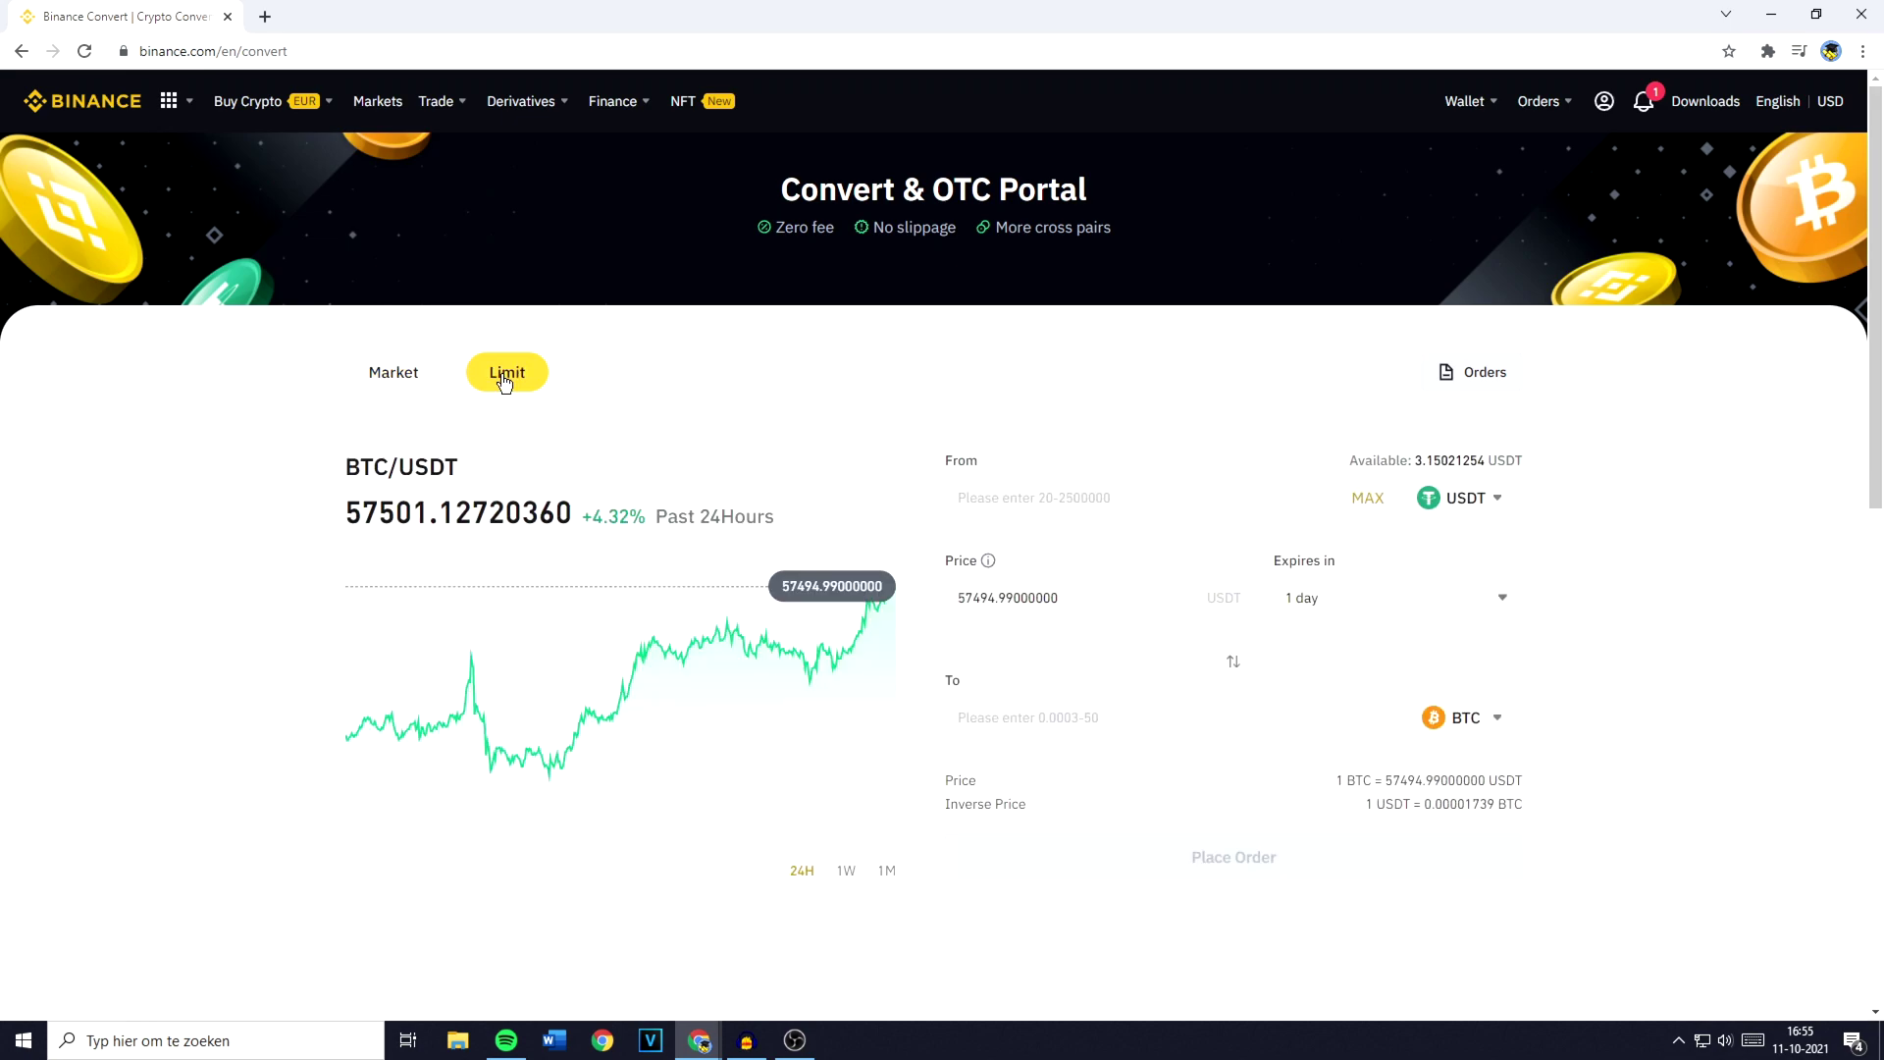
click(1492, 508)
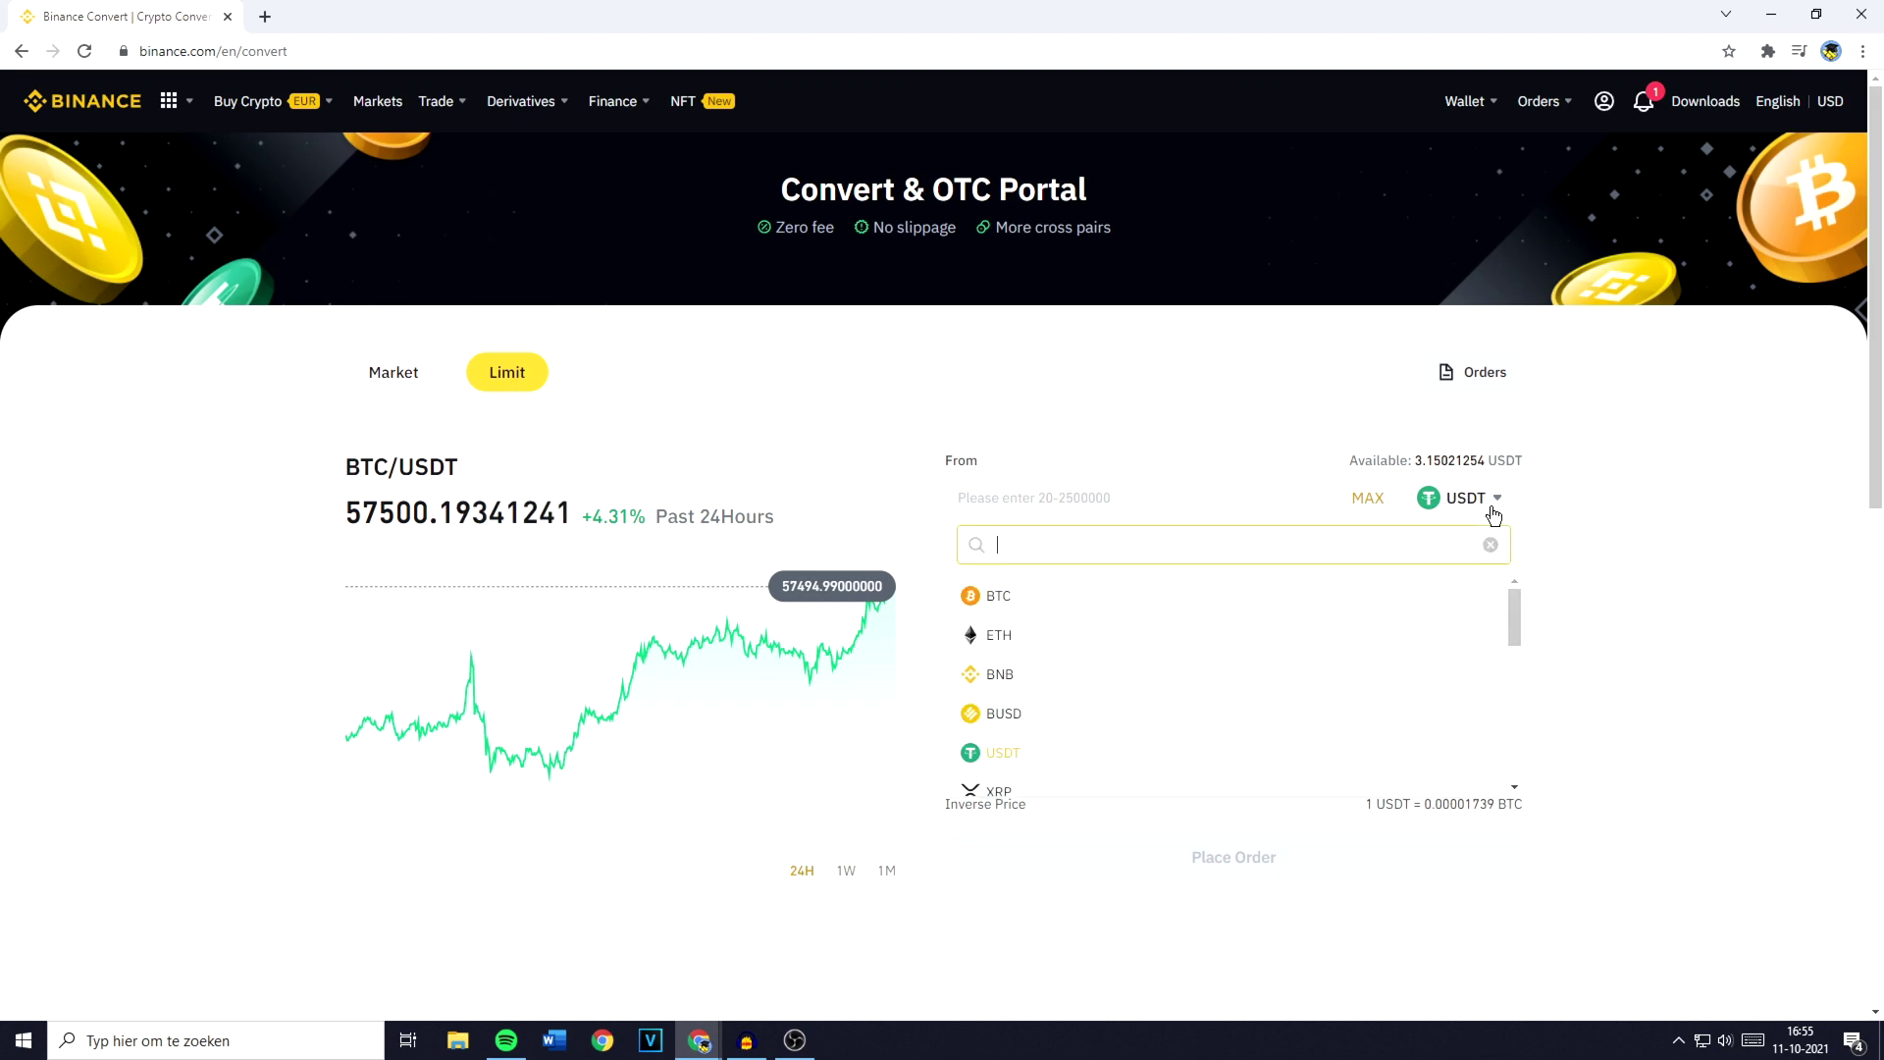
text(algo)
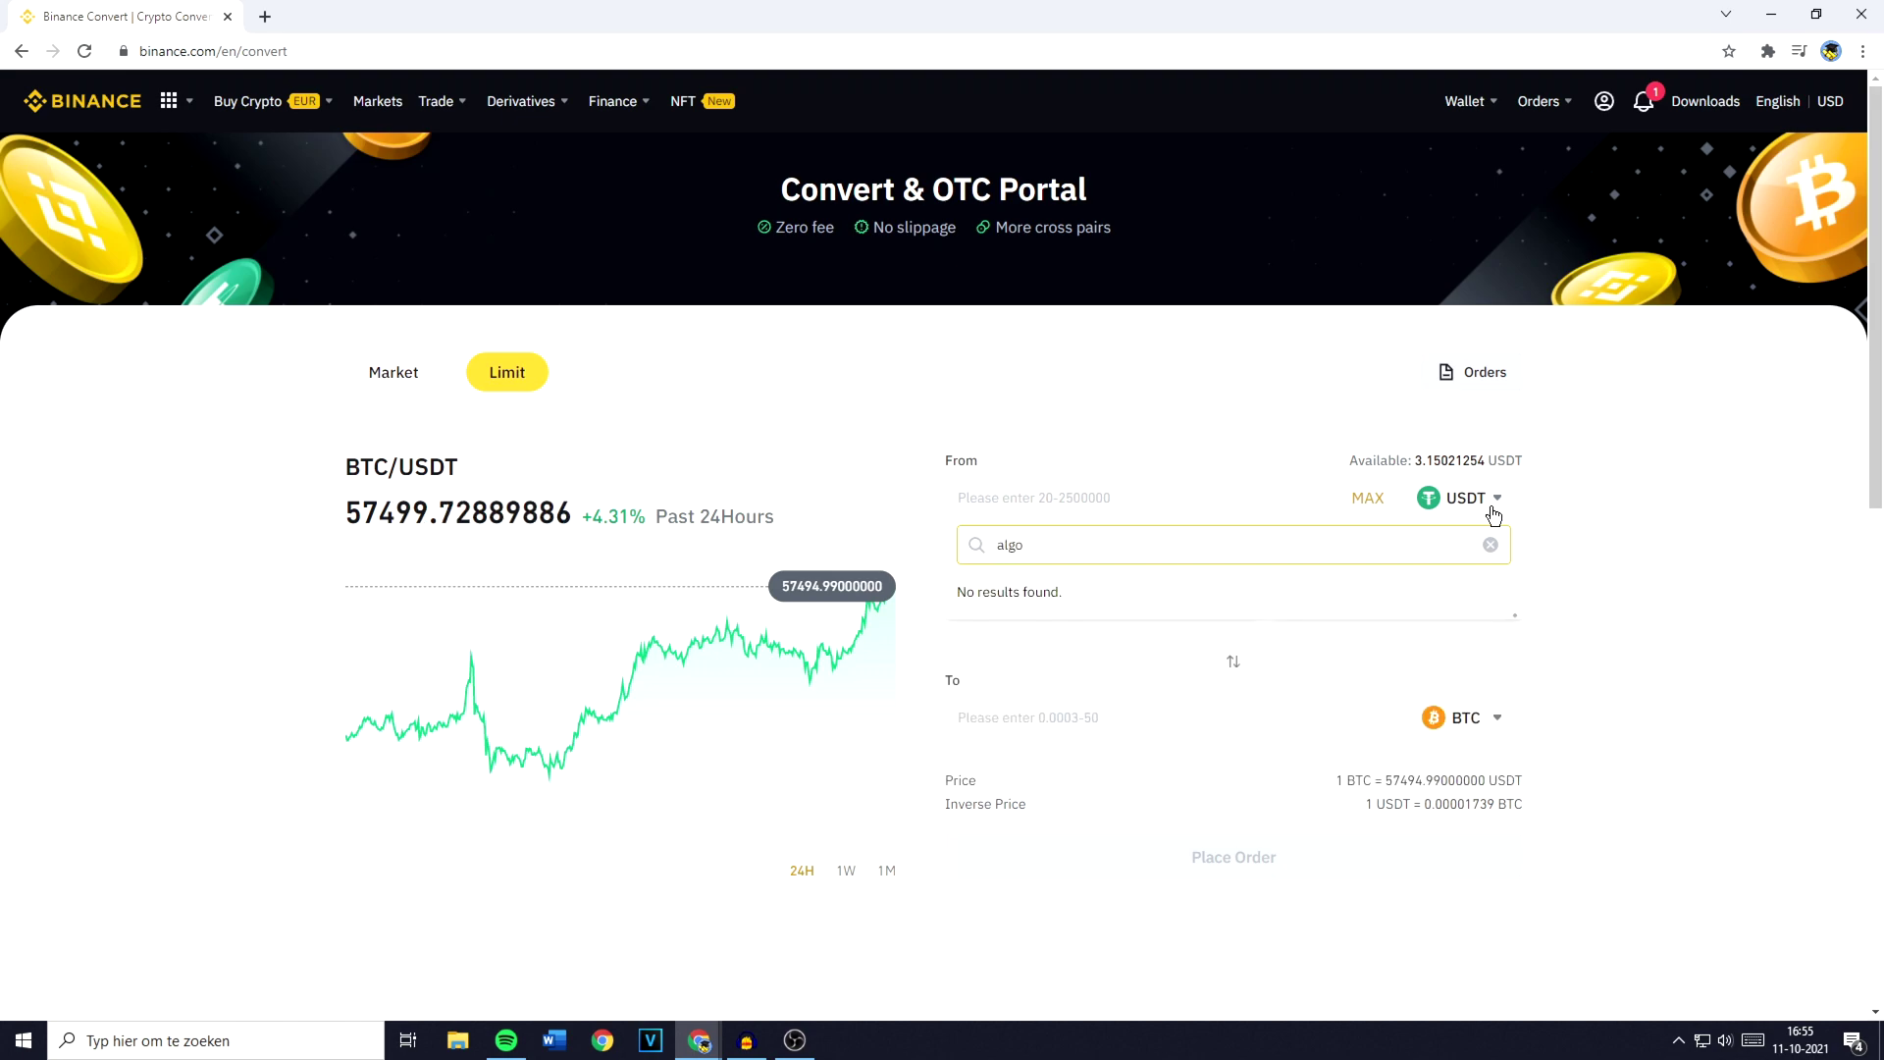
key(ctrl+a)
text(avax)
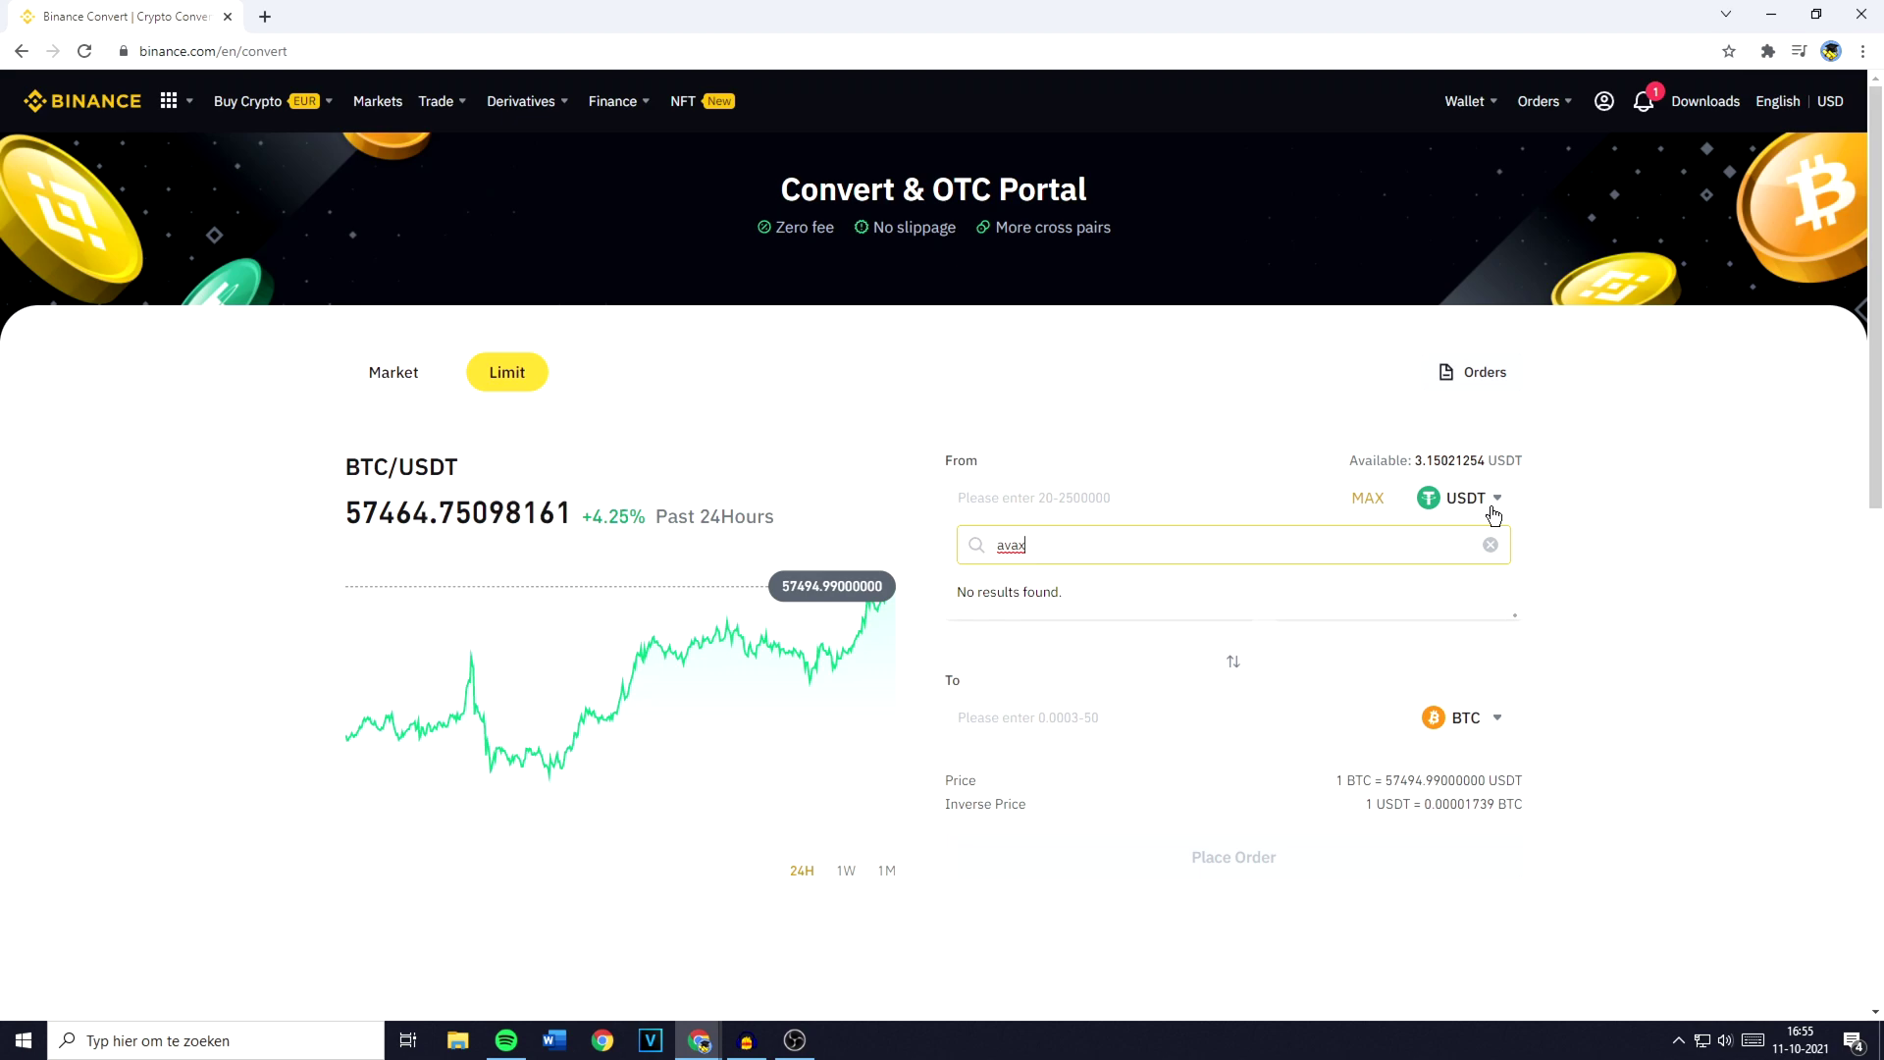
key(BackSpace)
key(BackSpace)
key(BackSpace)
key(BackSpace)
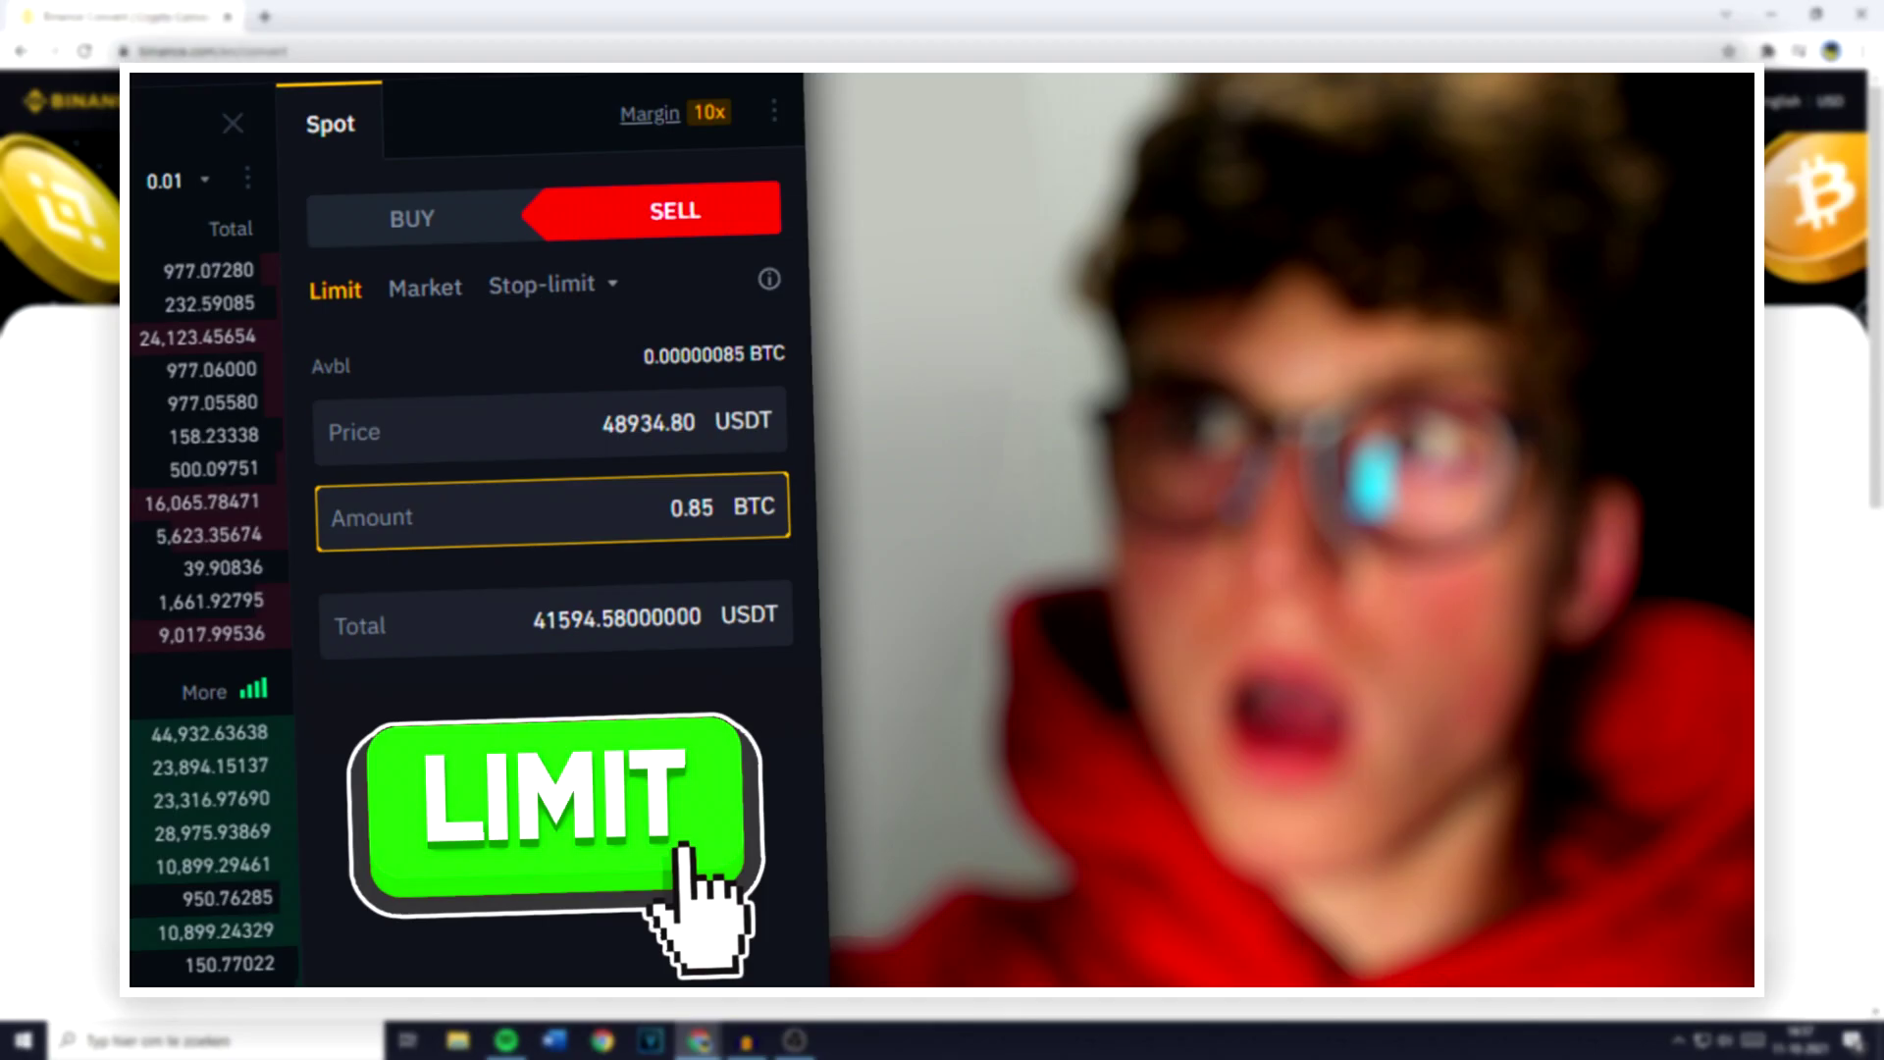
Select DOT as the source coin for the limit conversion
scroll(1305, 638, down, 10)
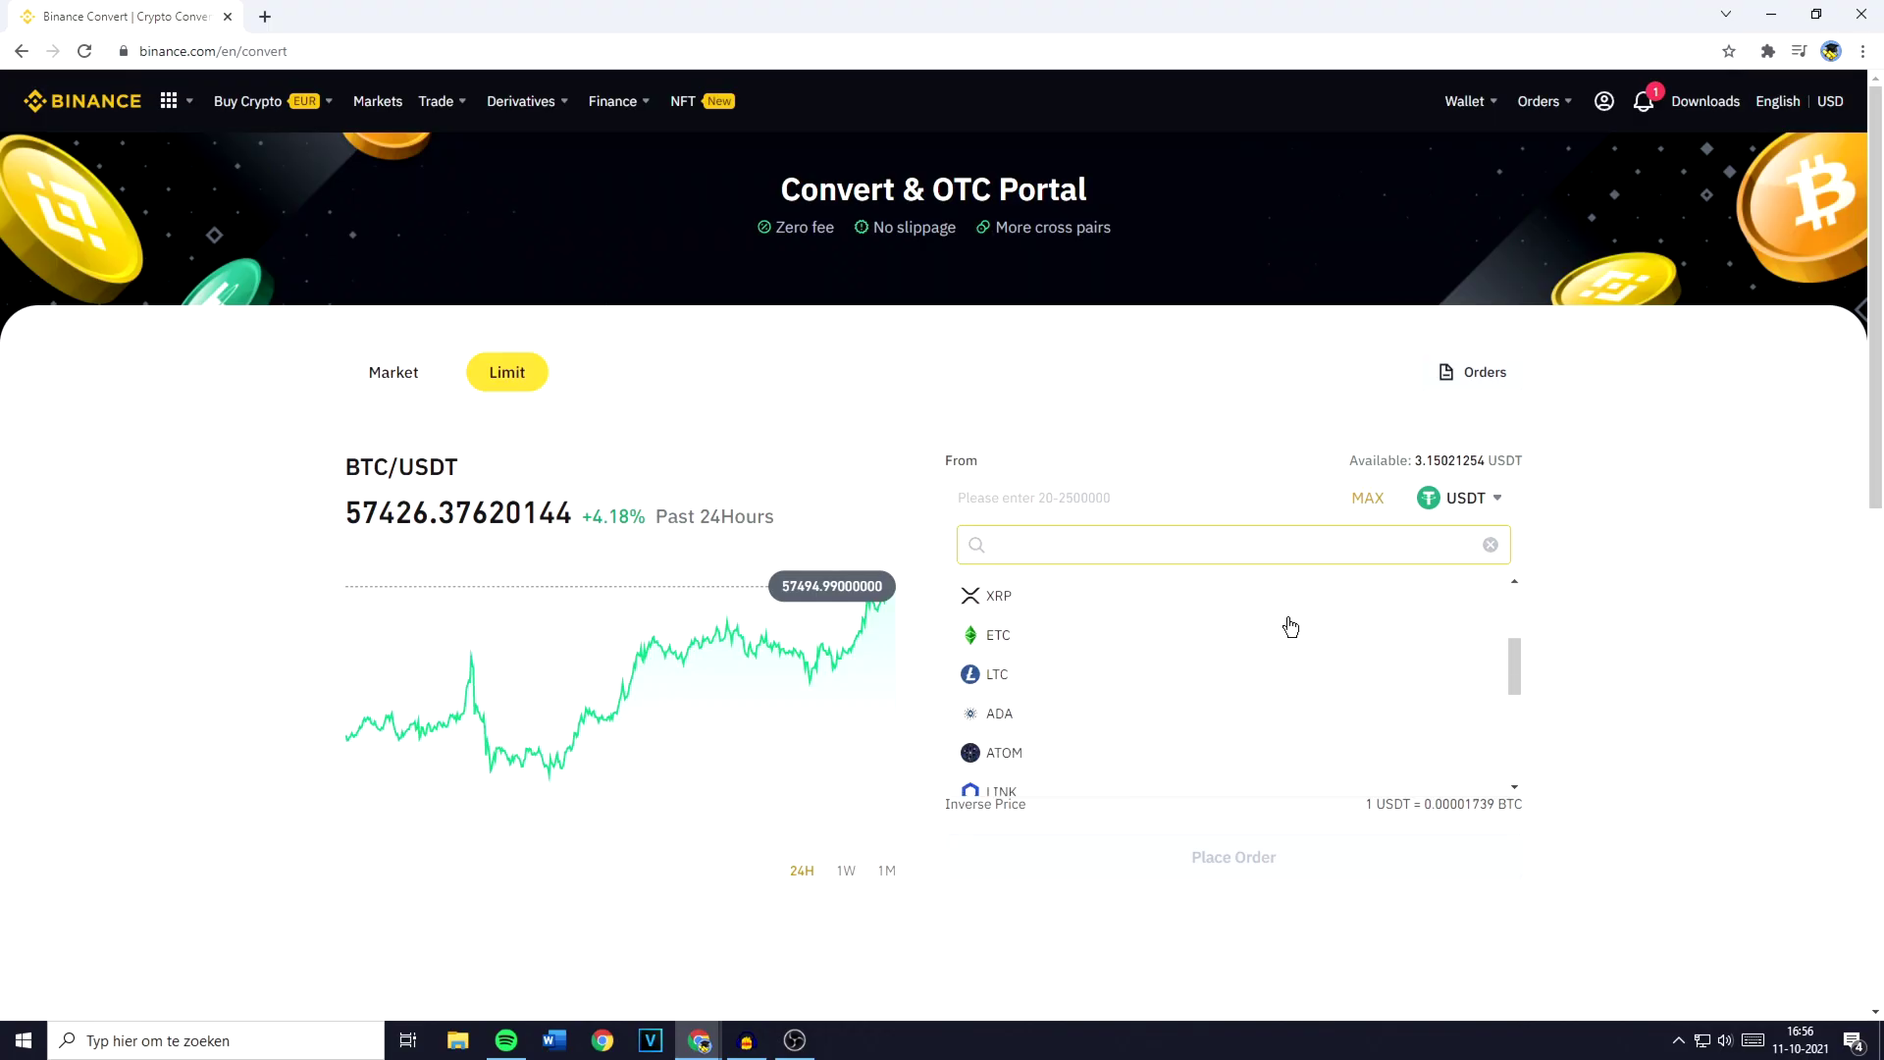
scroll(1238, 709, up, 2)
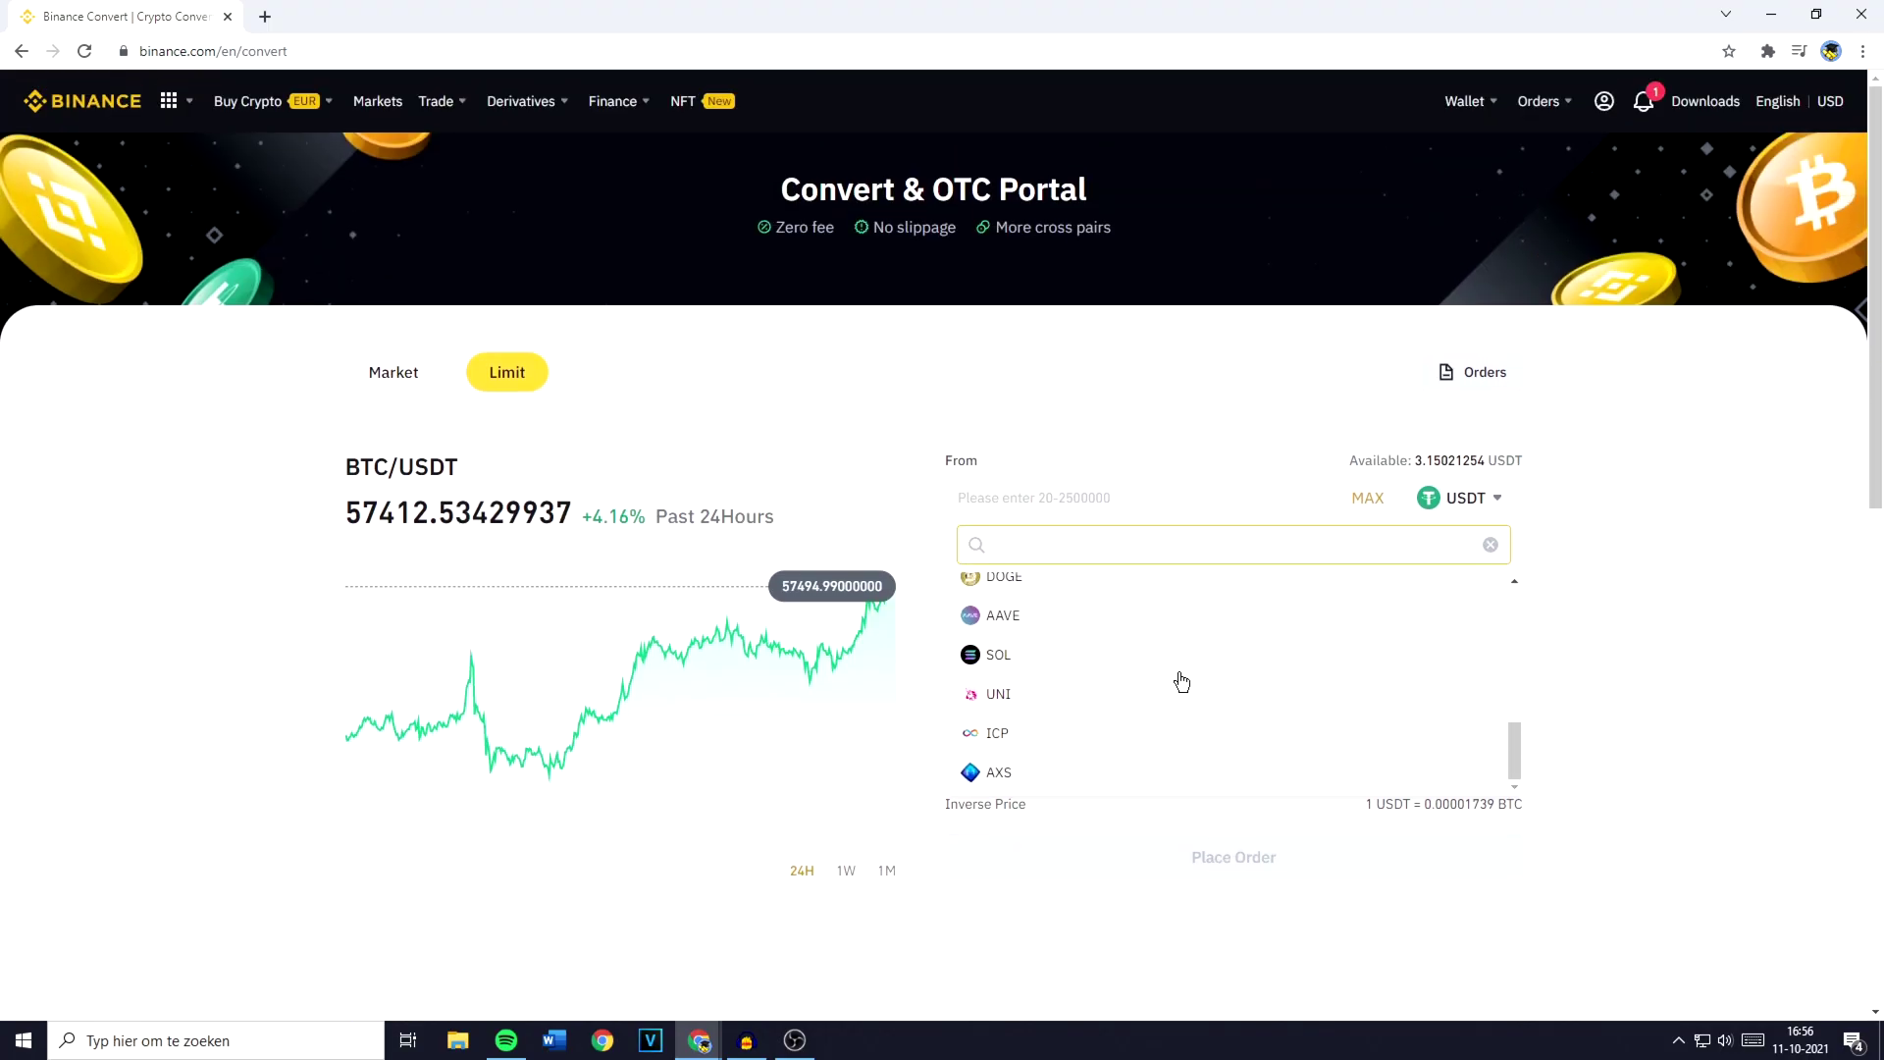
scroll(1093, 639, up, 3)
click(1048, 716)
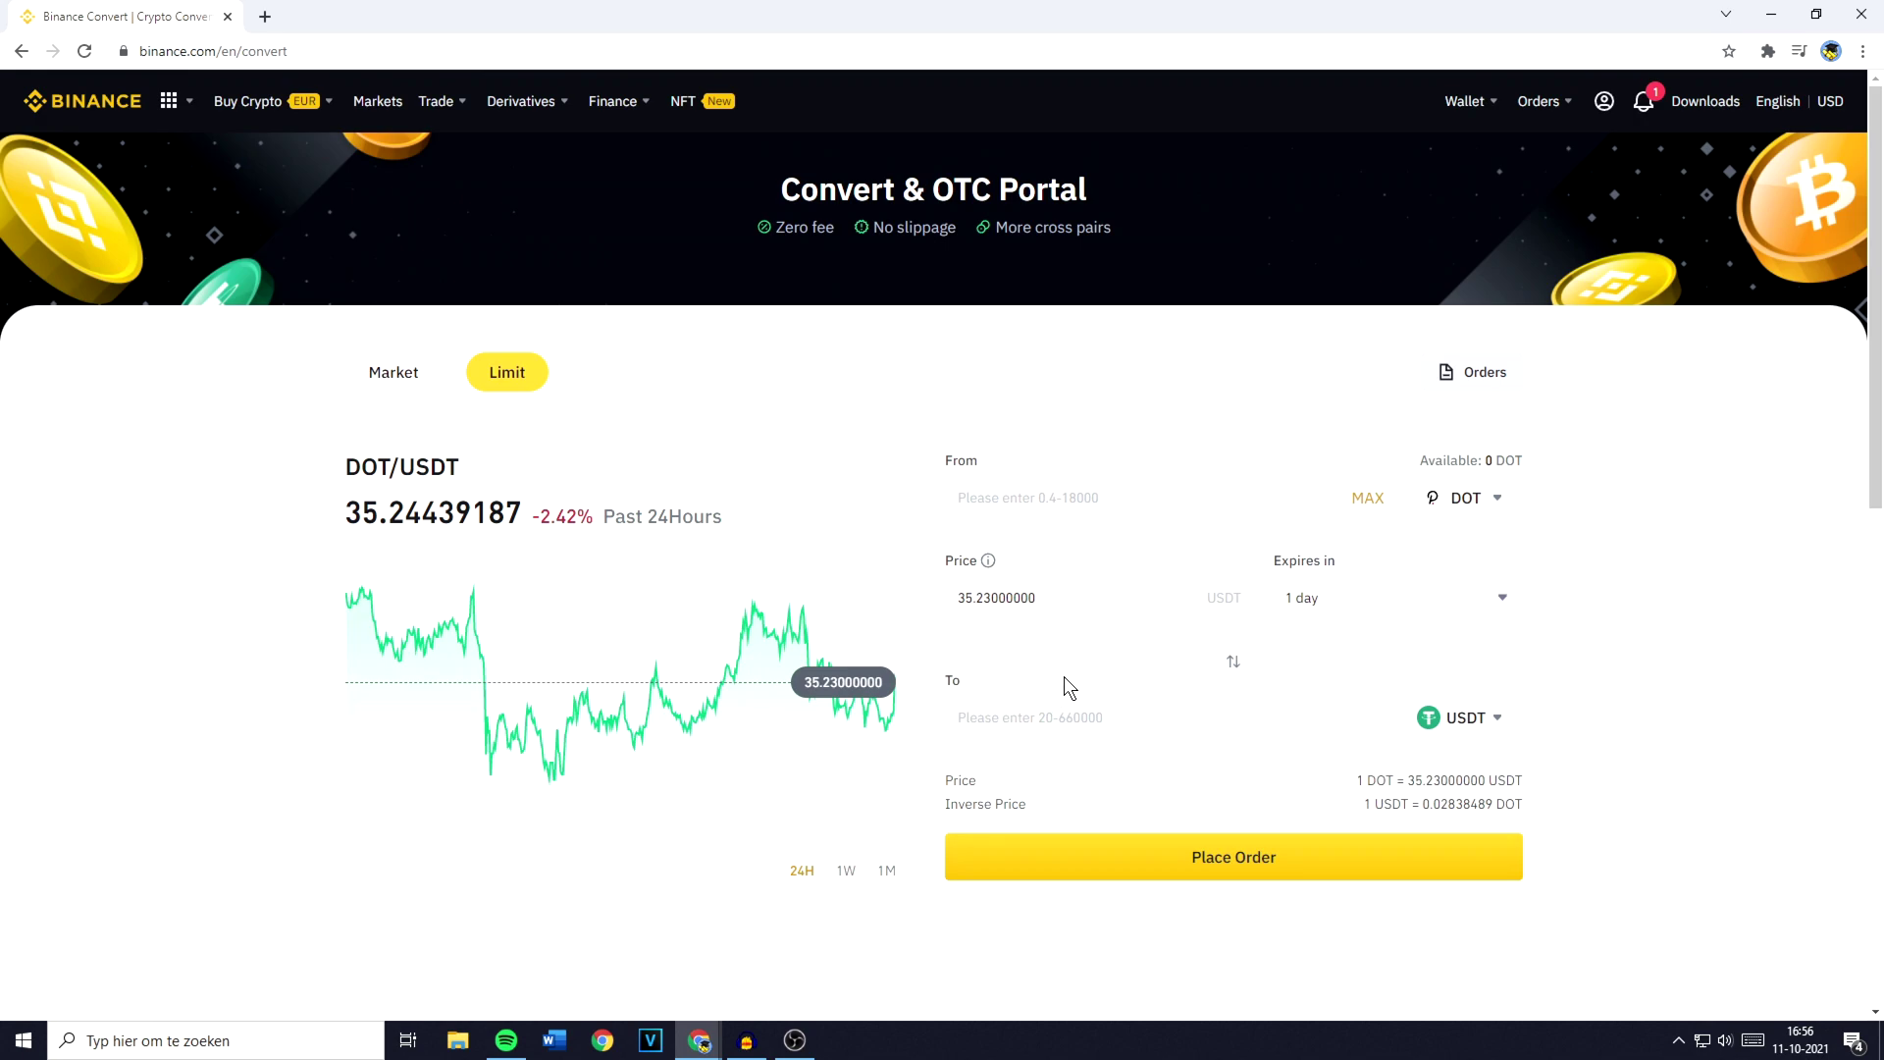
Set the limit price of the DOT conversion to 36 USDT
drag(1135, 597, 947, 600)
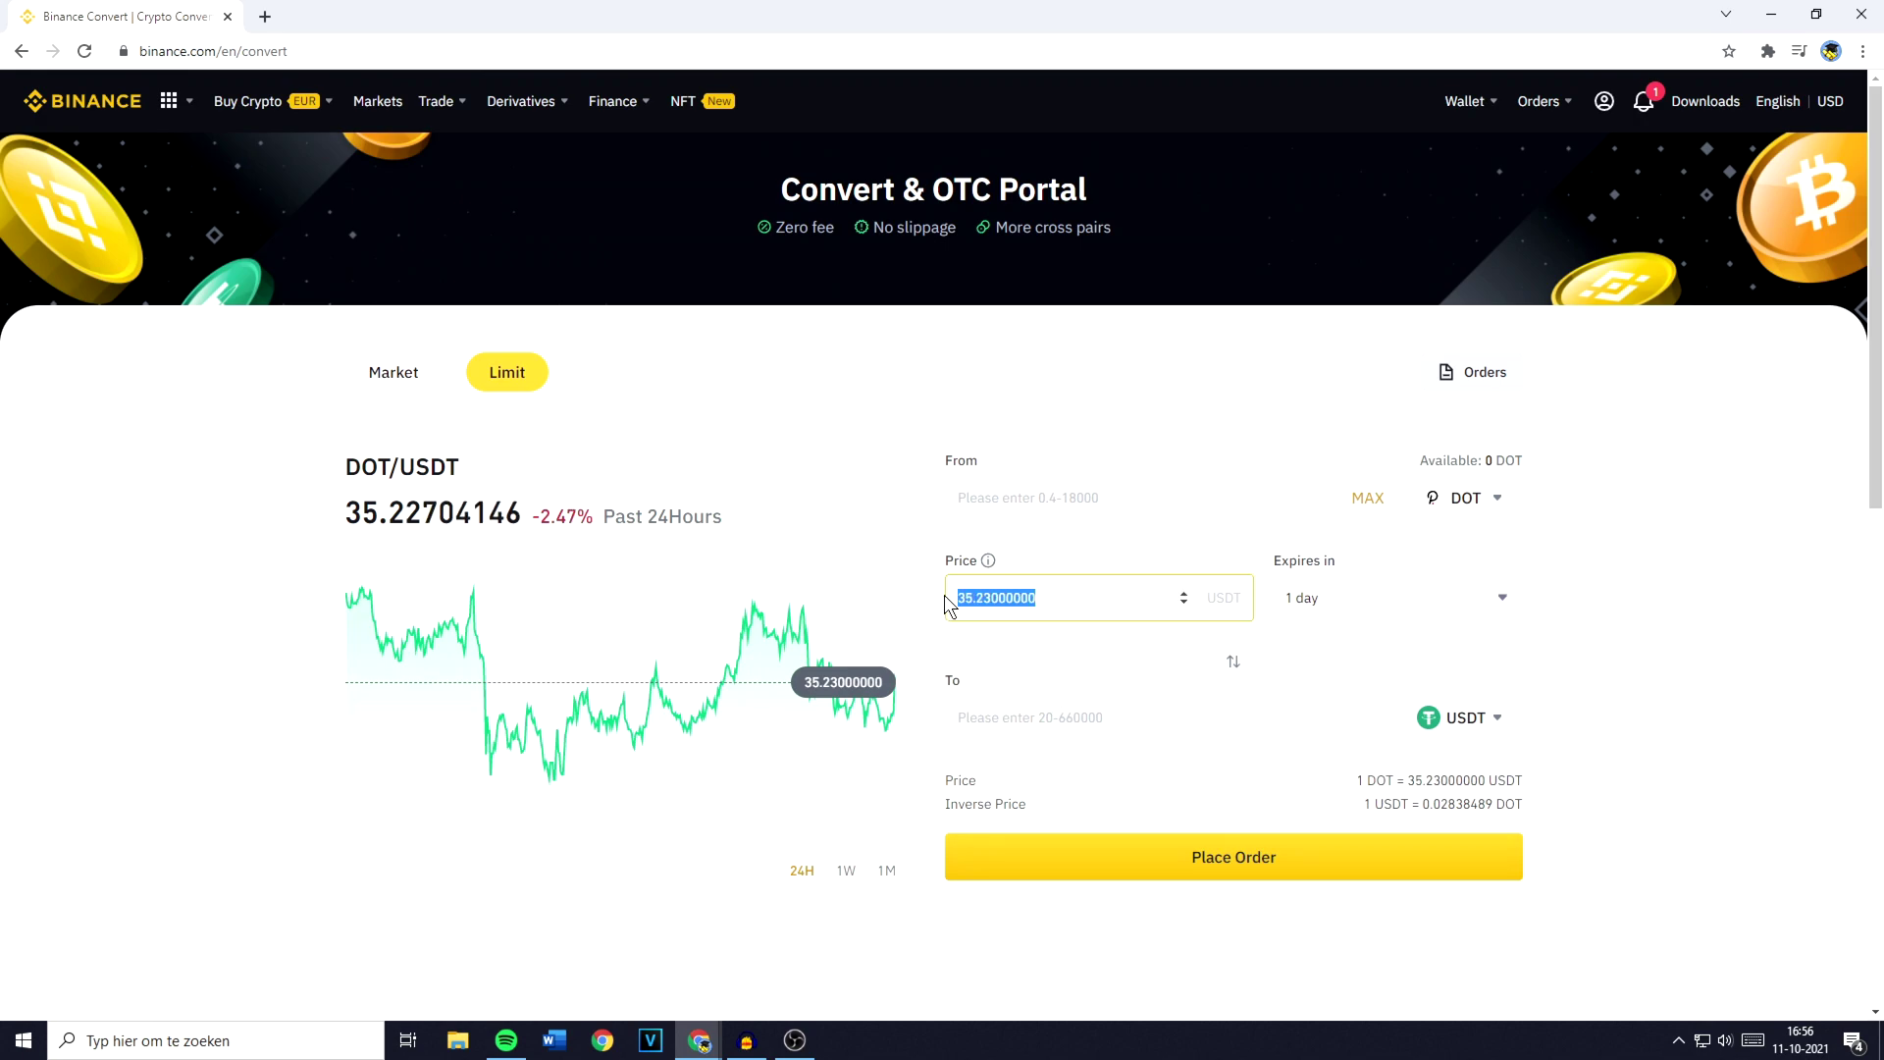
key(BackSpace)
text(36)
click(886, 501)
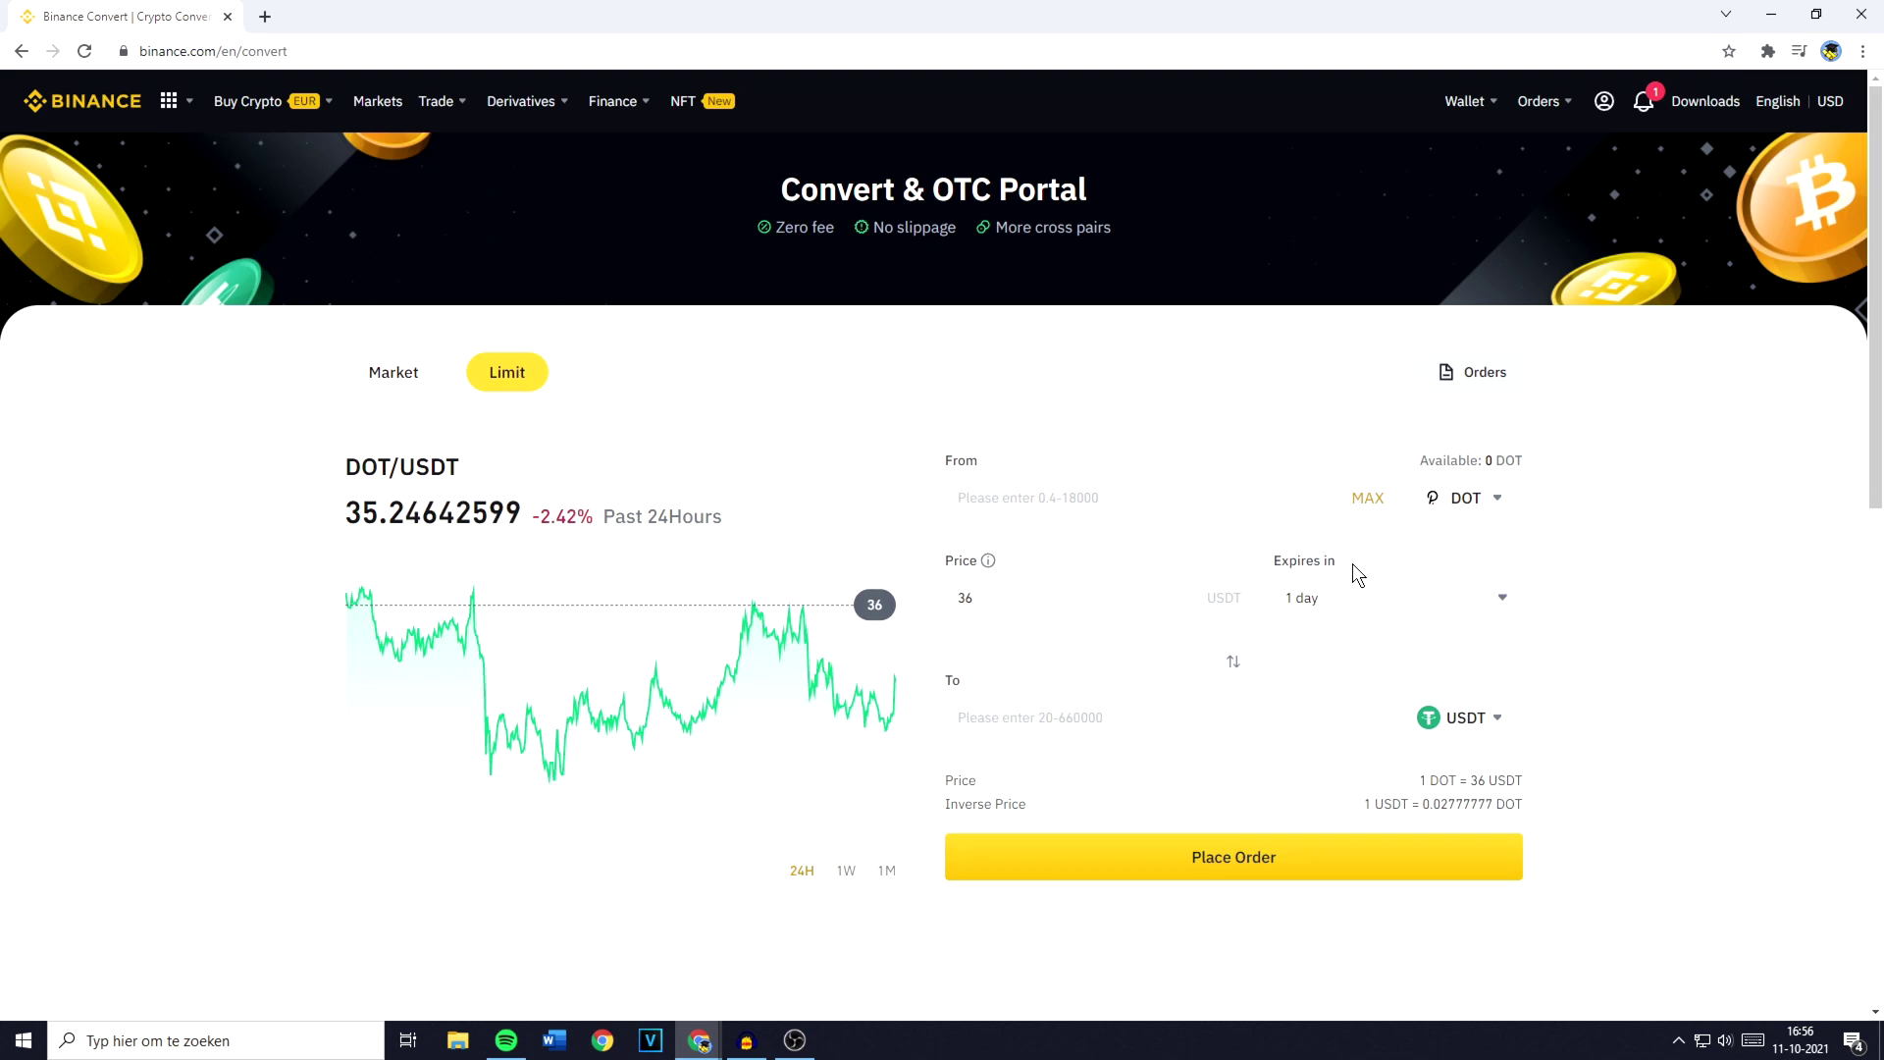
Set the limit order to expire in 7 days
click(1325, 600)
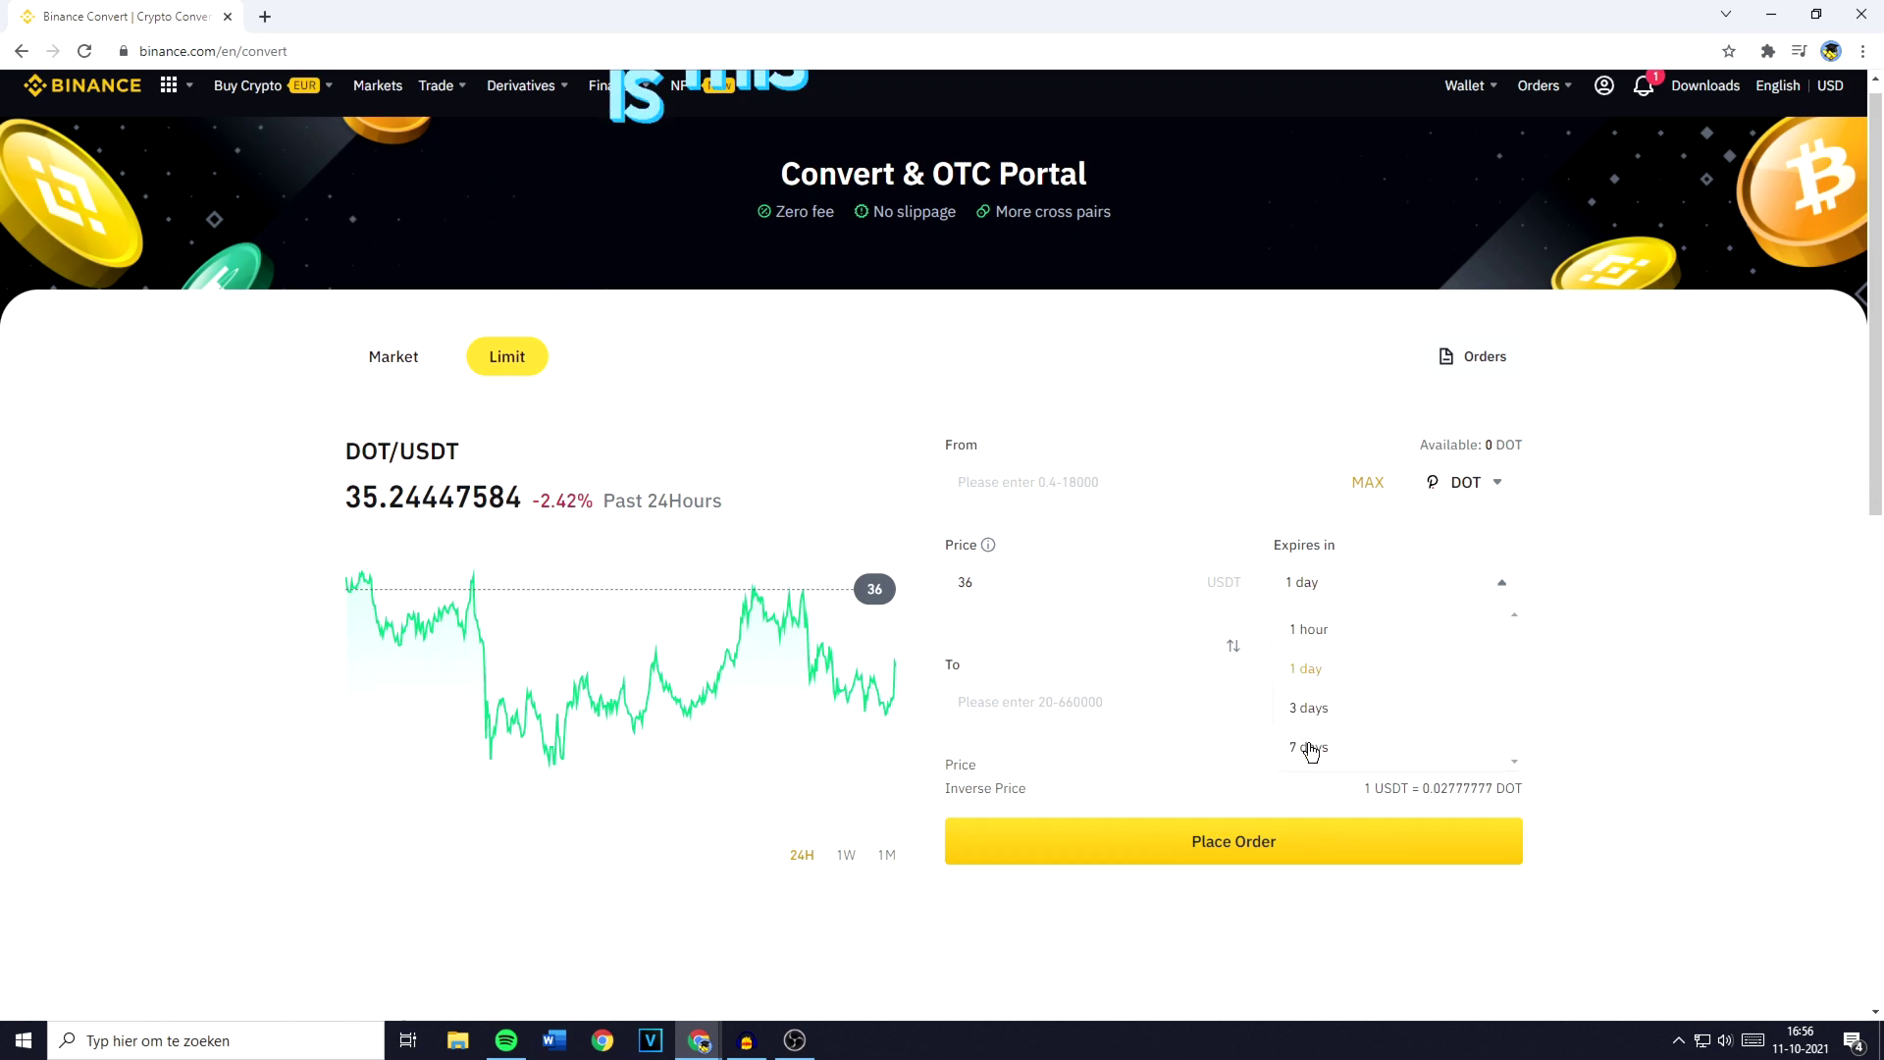
scroll(1354, 672, down, 1)
click(1353, 673)
scroll(1354, 672, up, 1)
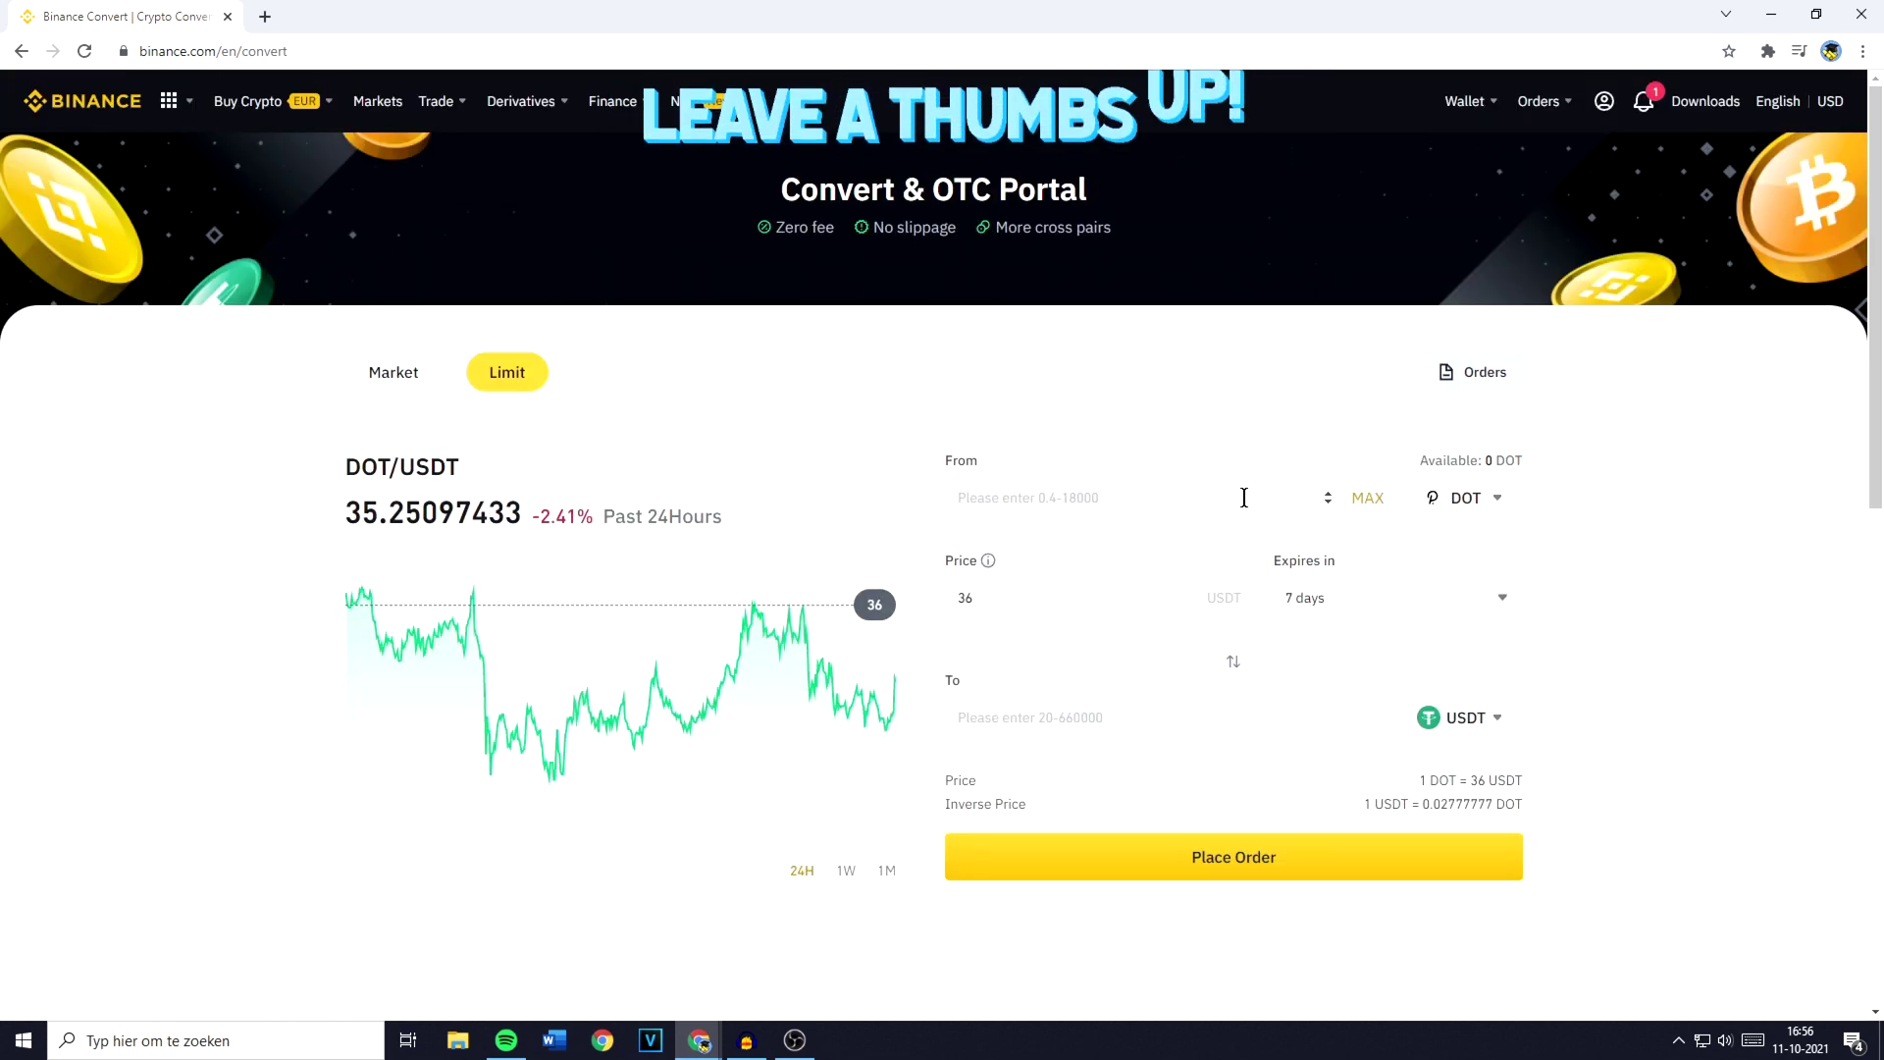
Choose USDT as the coin to receive from the DOT limit conversion
click(1448, 718)
scroll(1297, 790, down, 1)
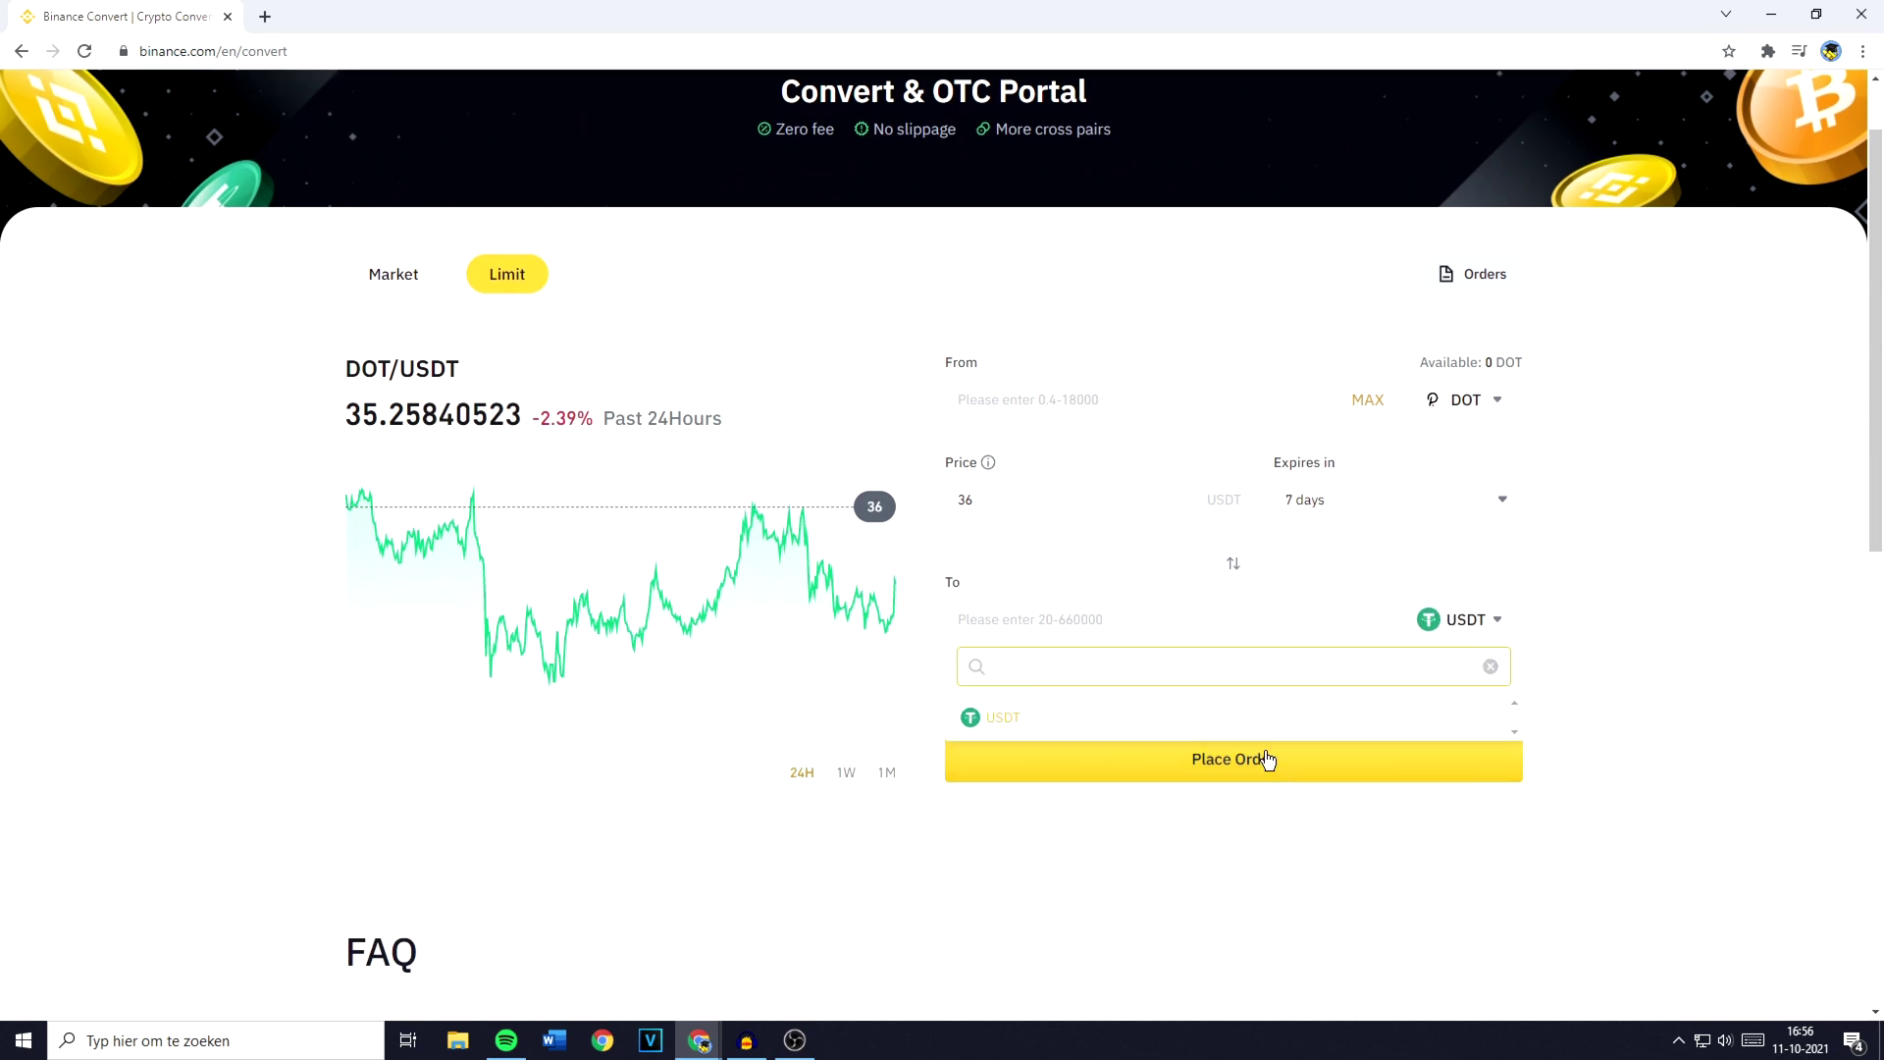
click(1214, 729)
scroll(1210, 756, up, 1)
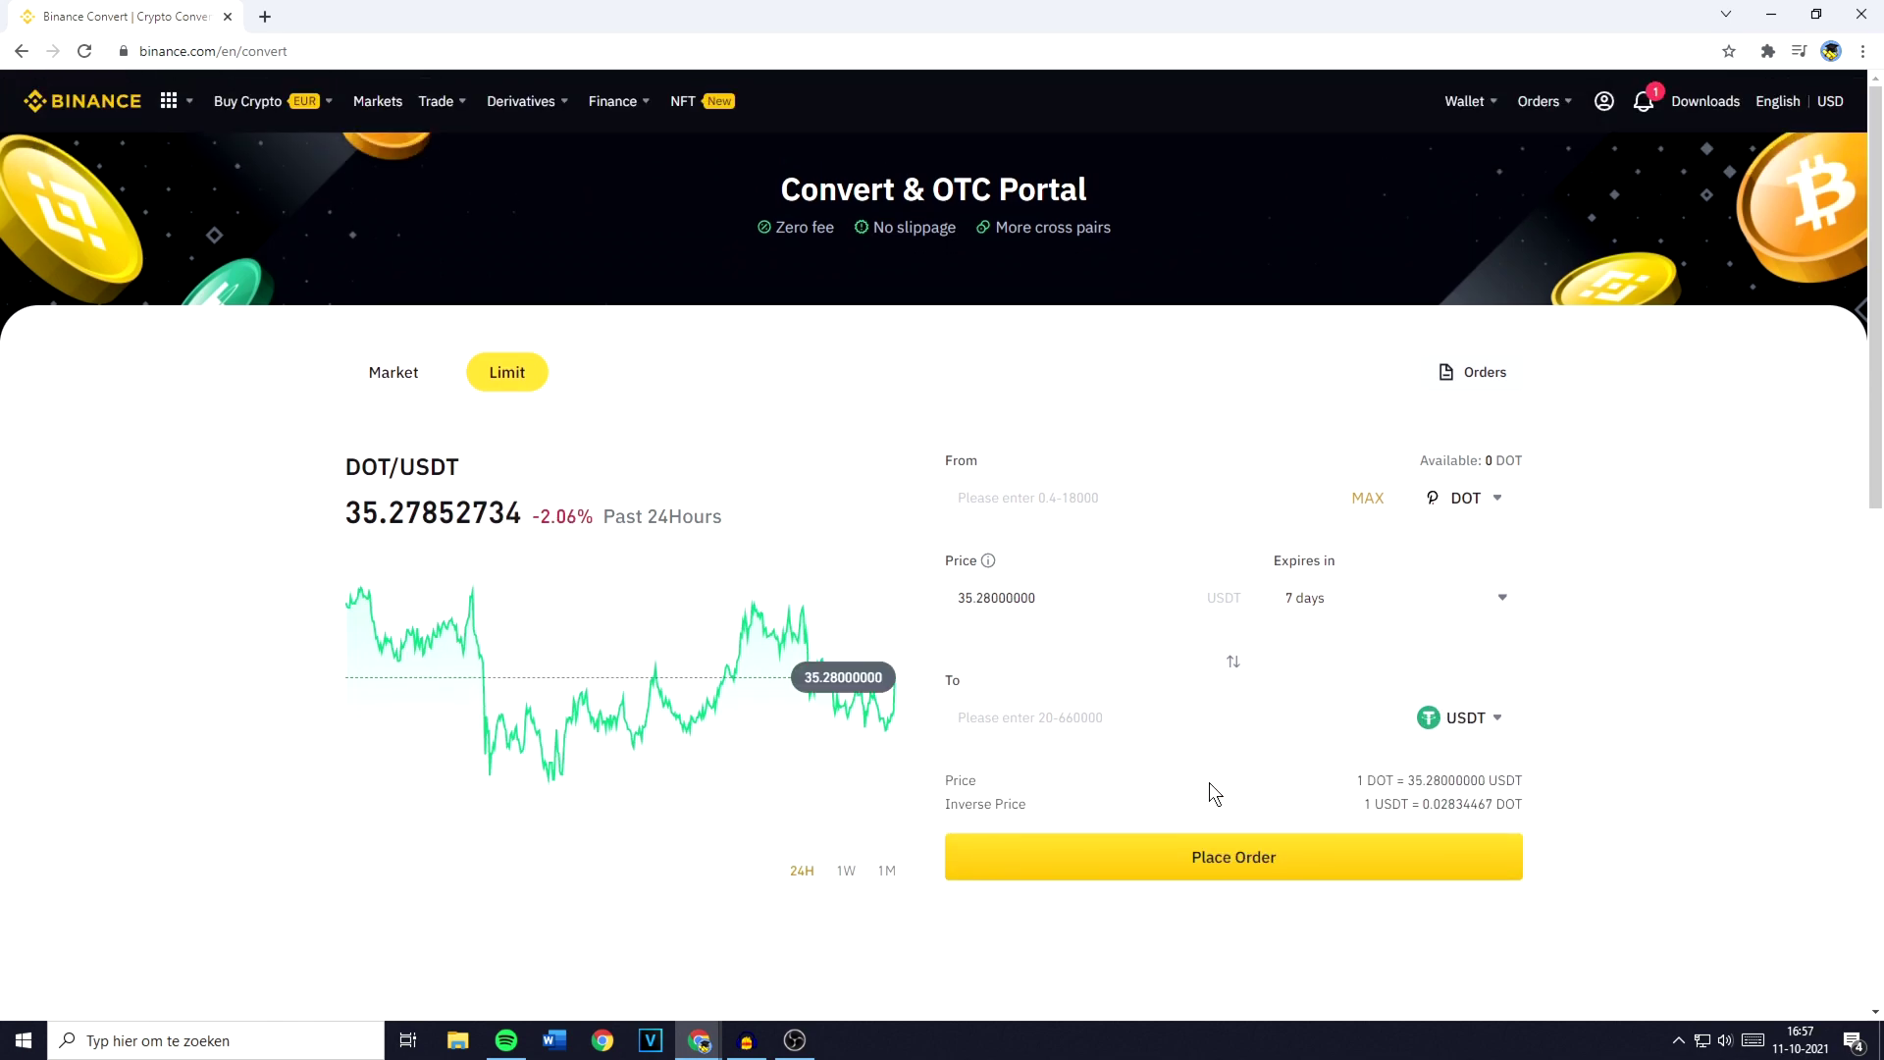